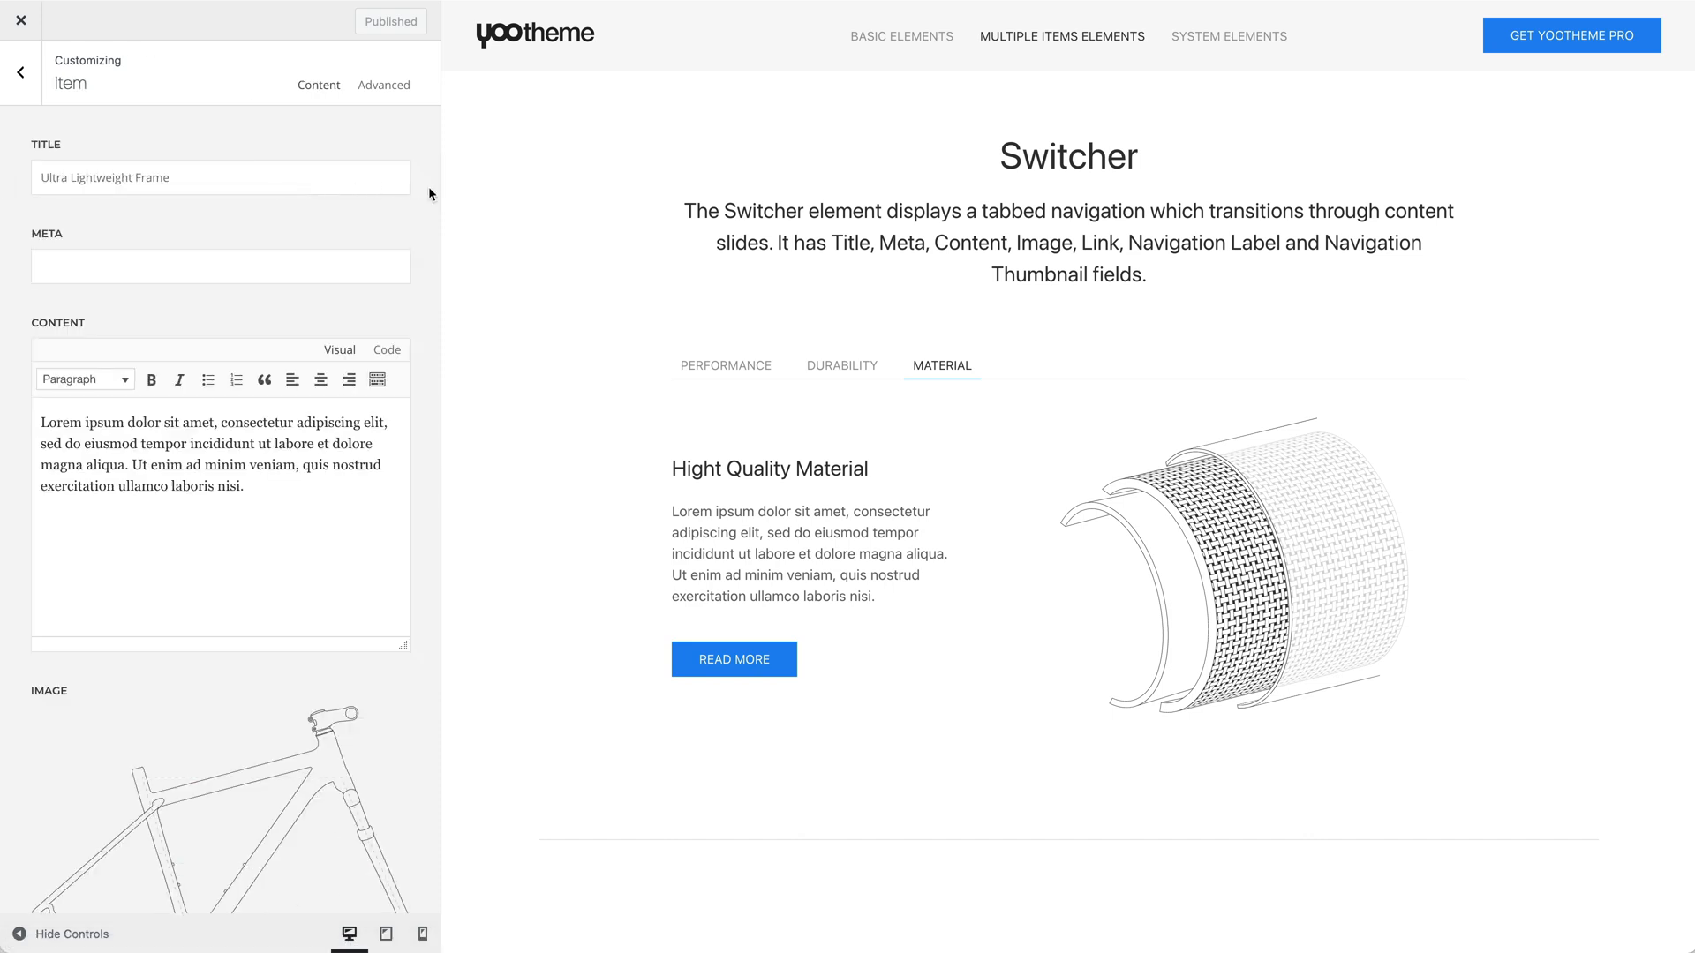
- Review the switcher item's content fields from the title down to the navigation thumbnail
scroll(429, 193, down, 10)
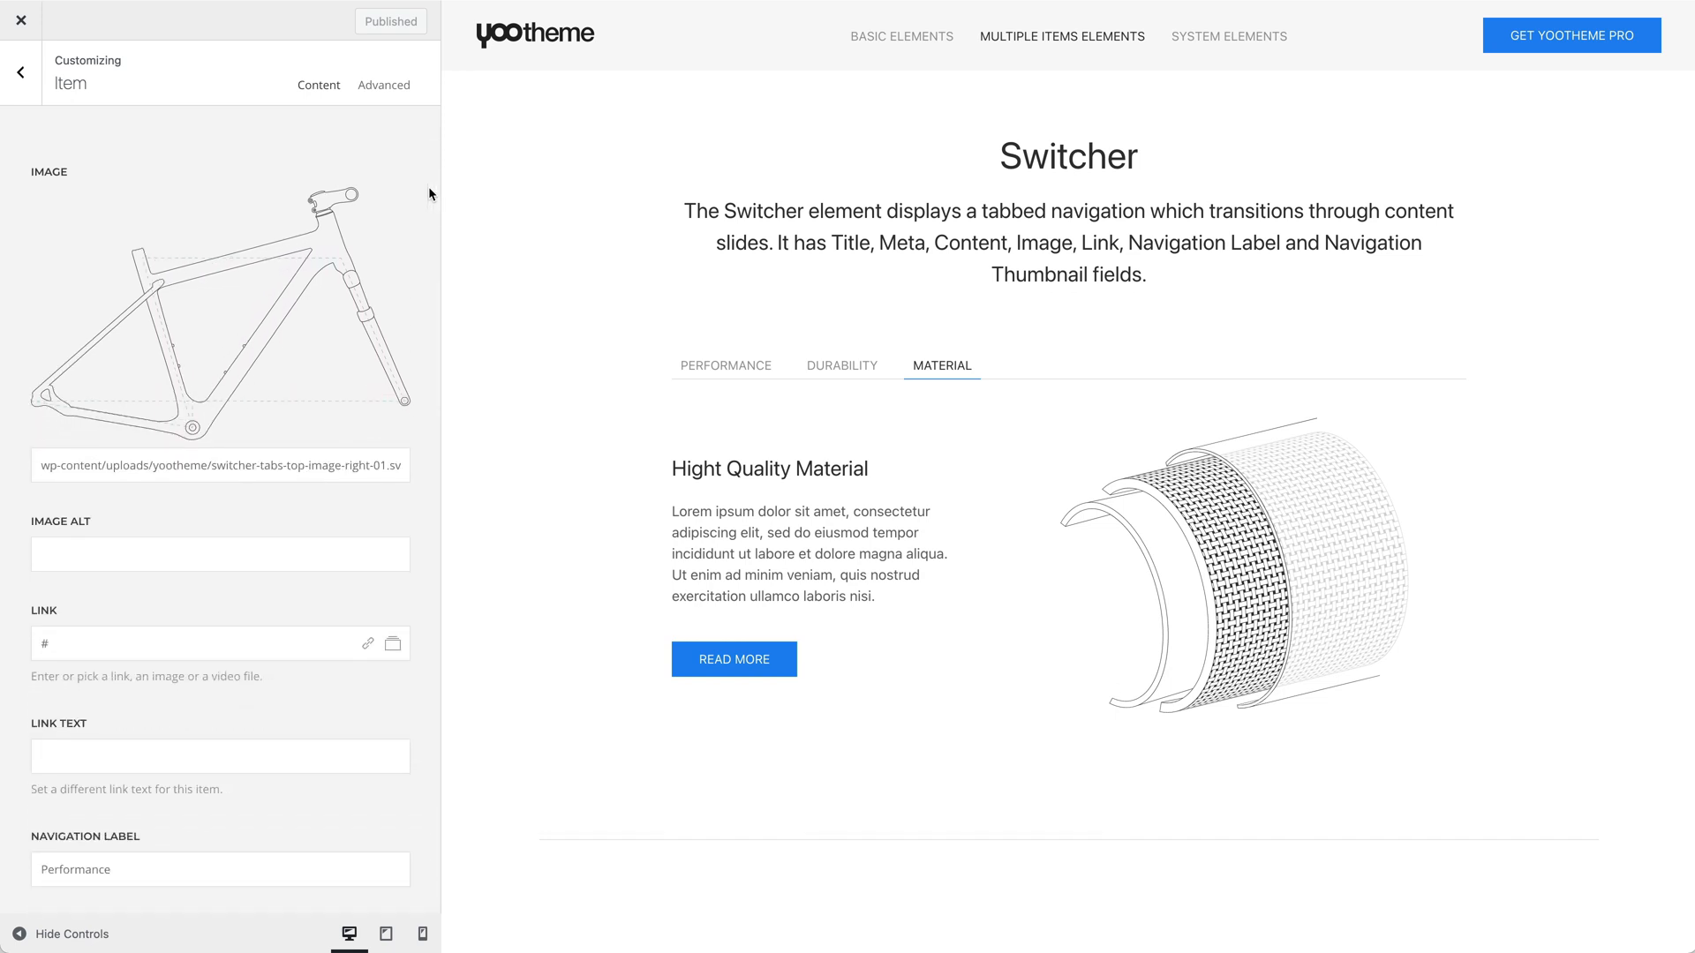
scroll(429, 194, down, 5)
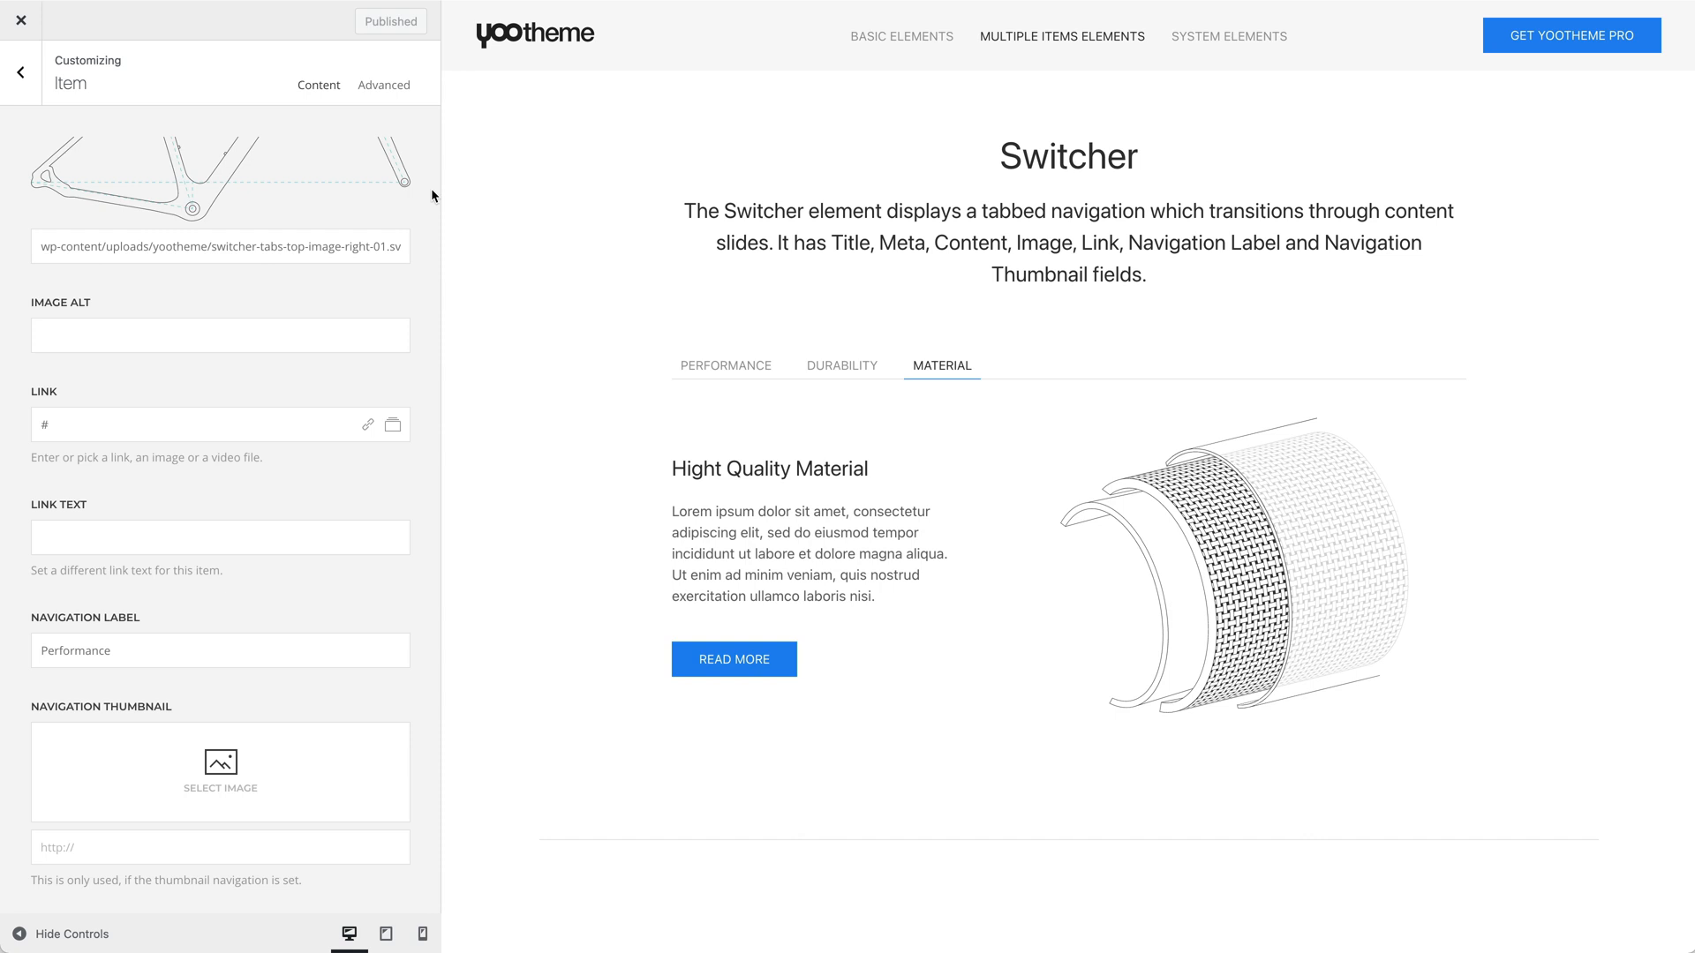
- Open the settings of the switcher under Animation and Content Height and look through the available animation types
scroll(495, 228, down, 8)
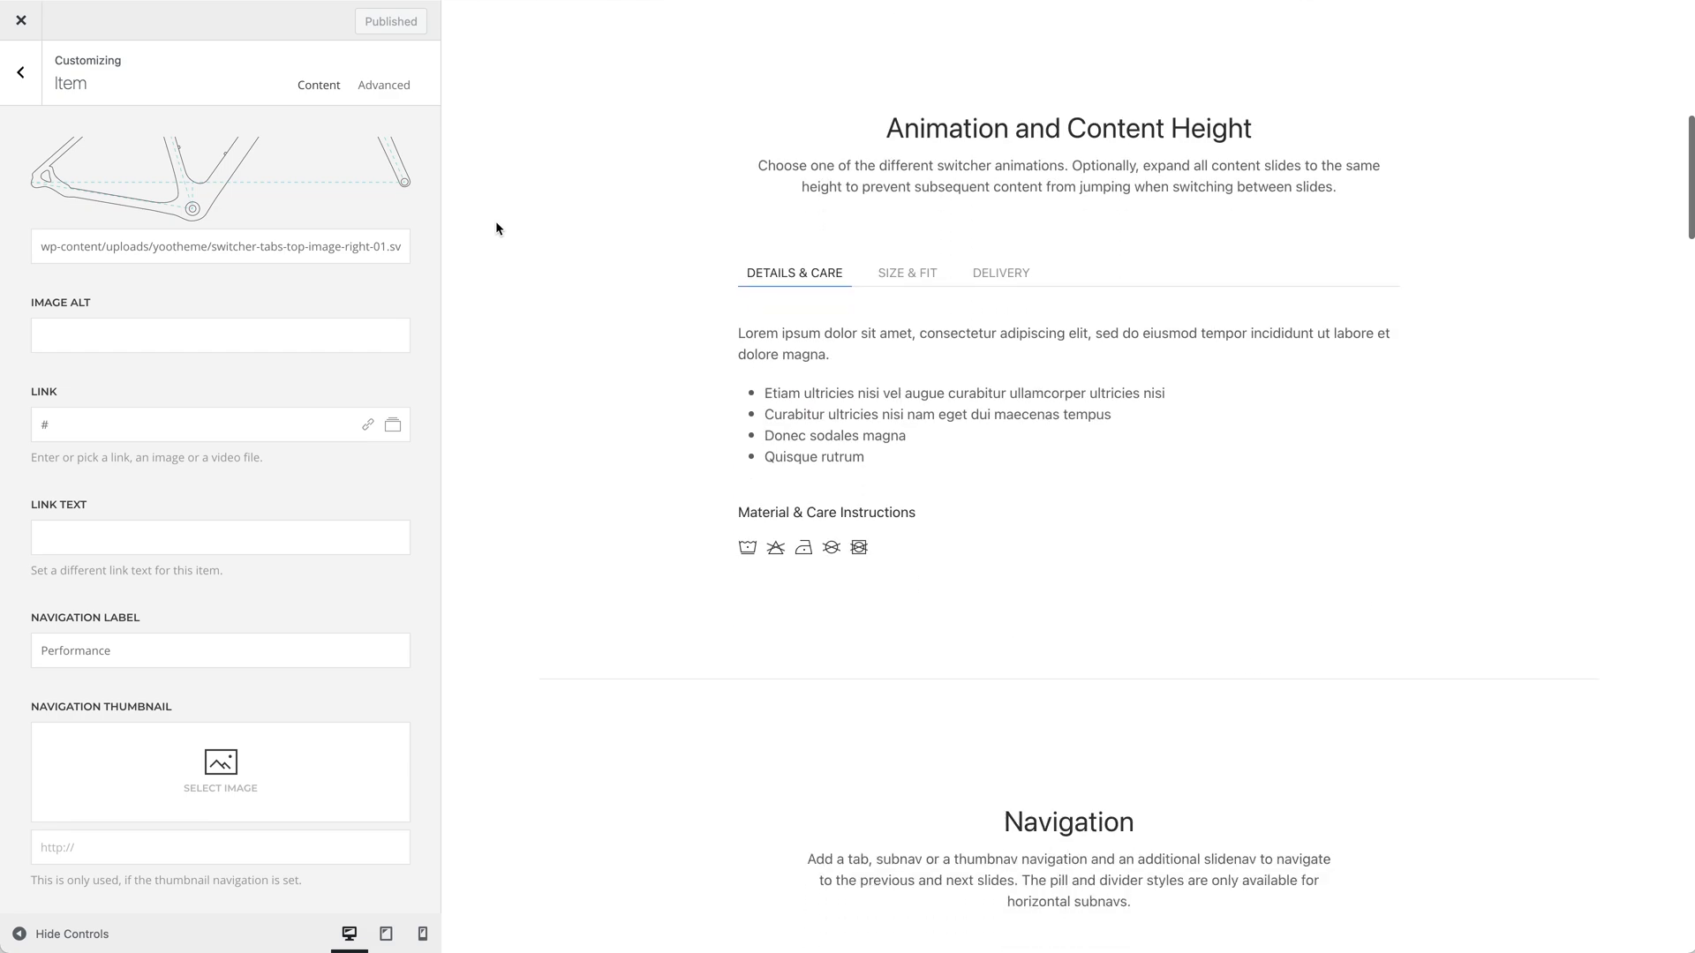
mouse_move(885, 330)
click(1032, 247)
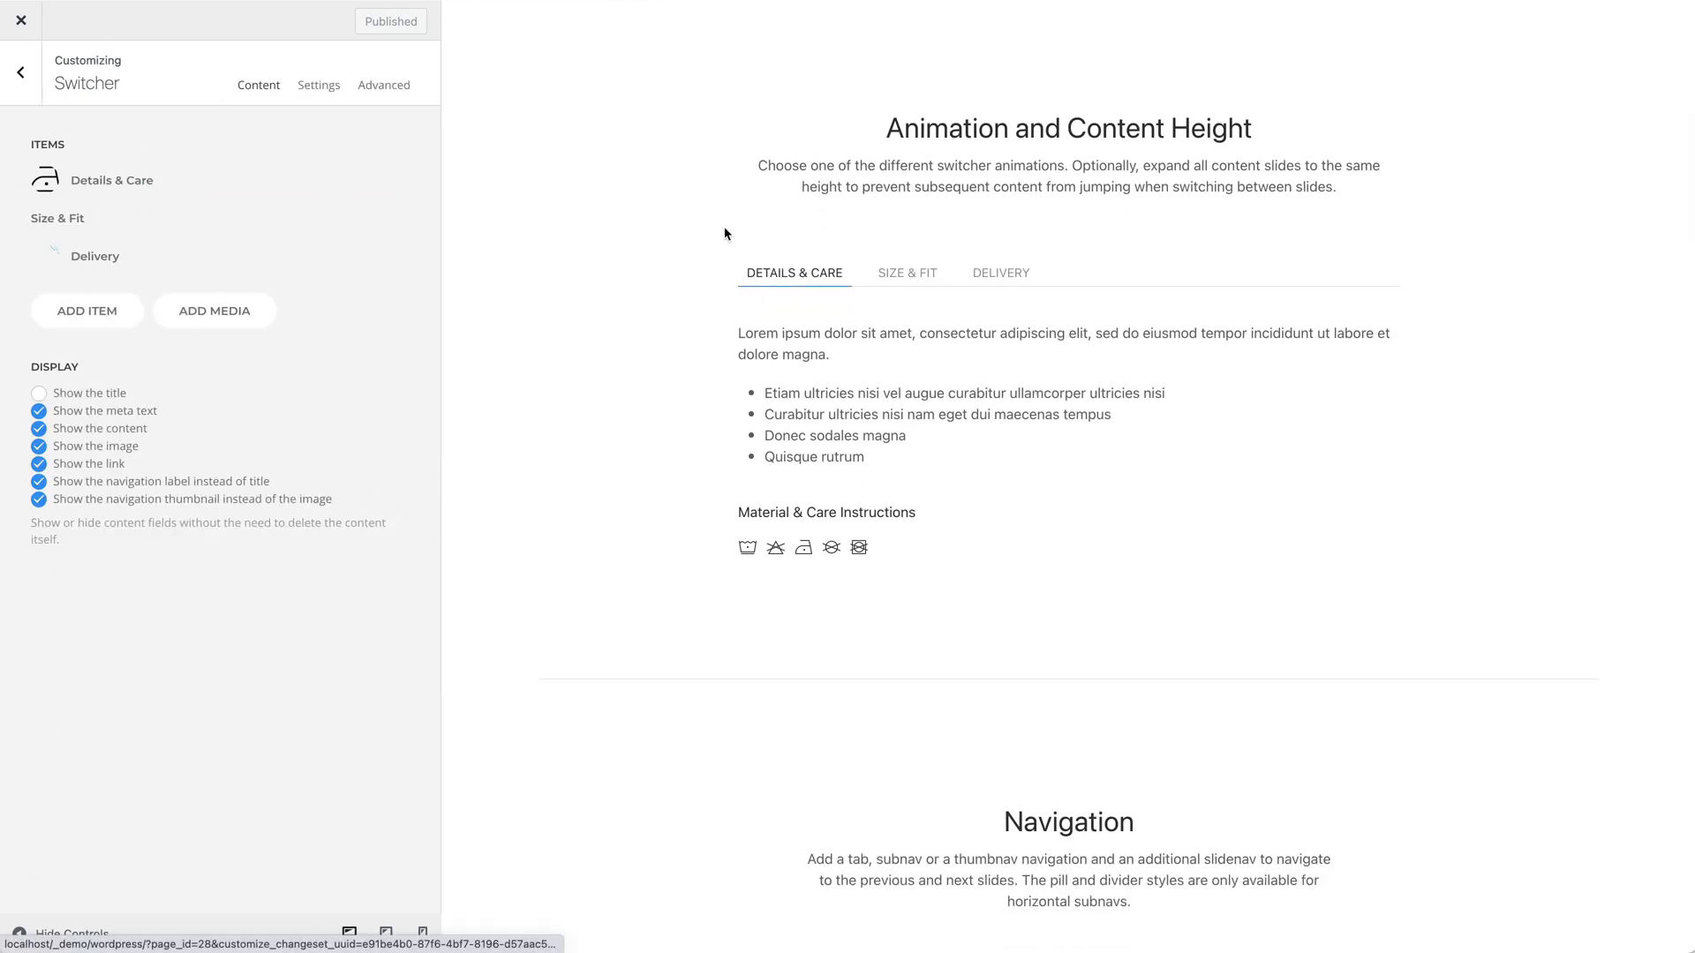
click(327, 94)
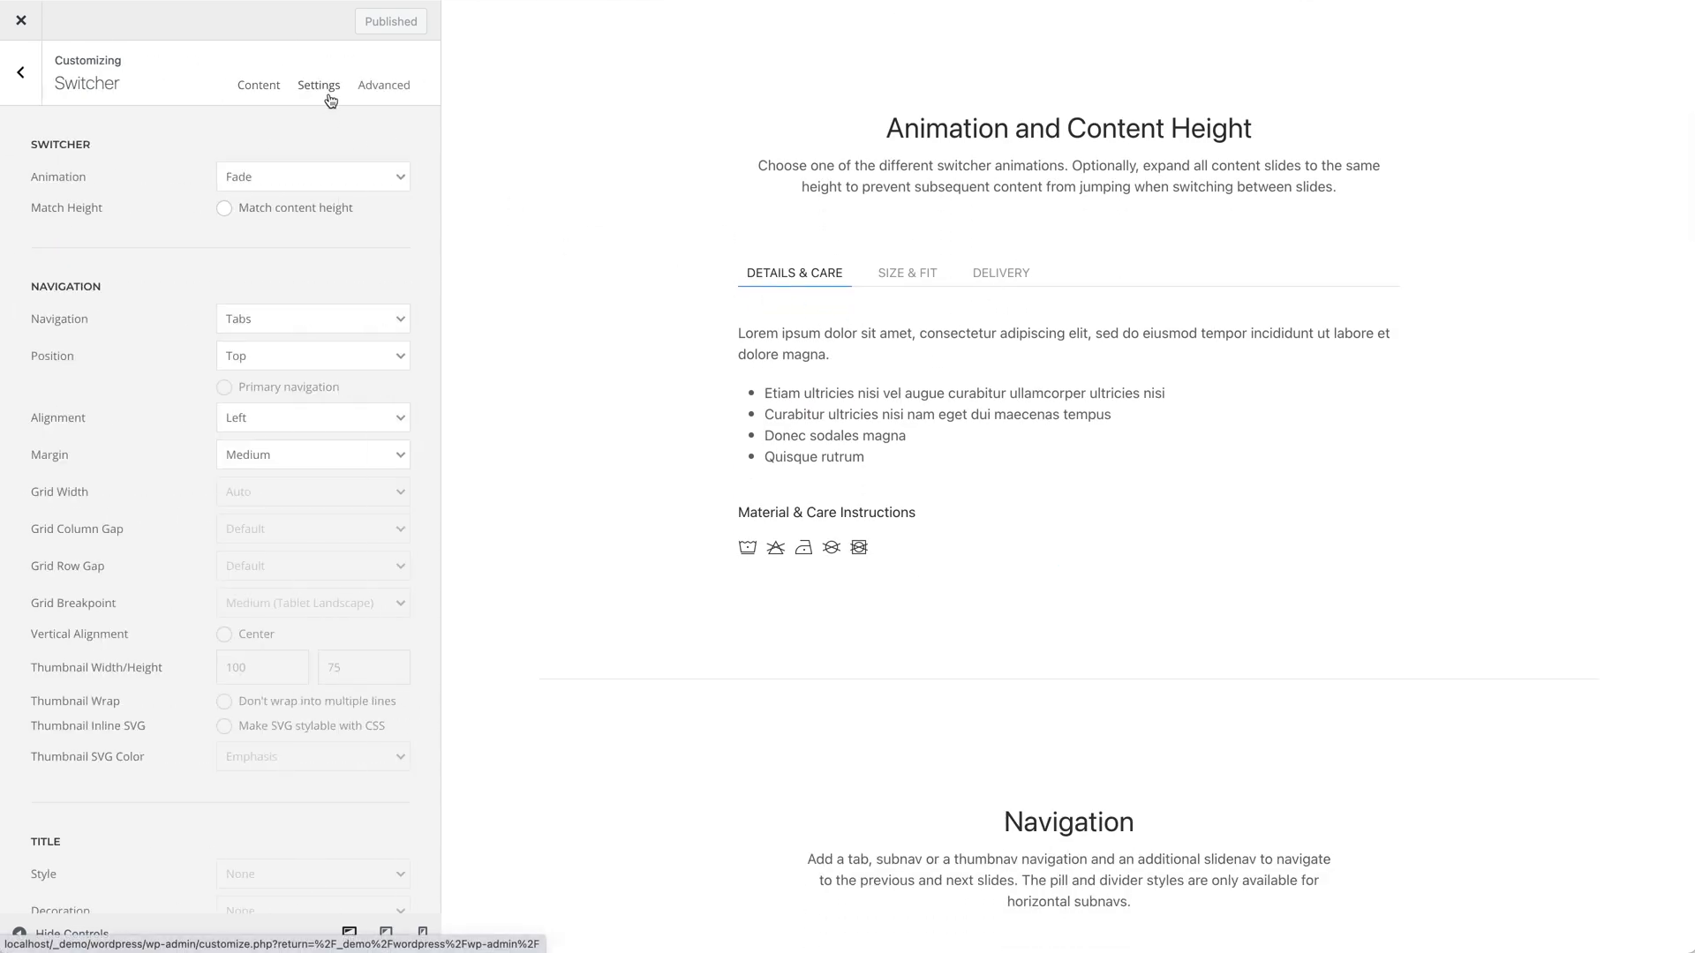
click(347, 175)
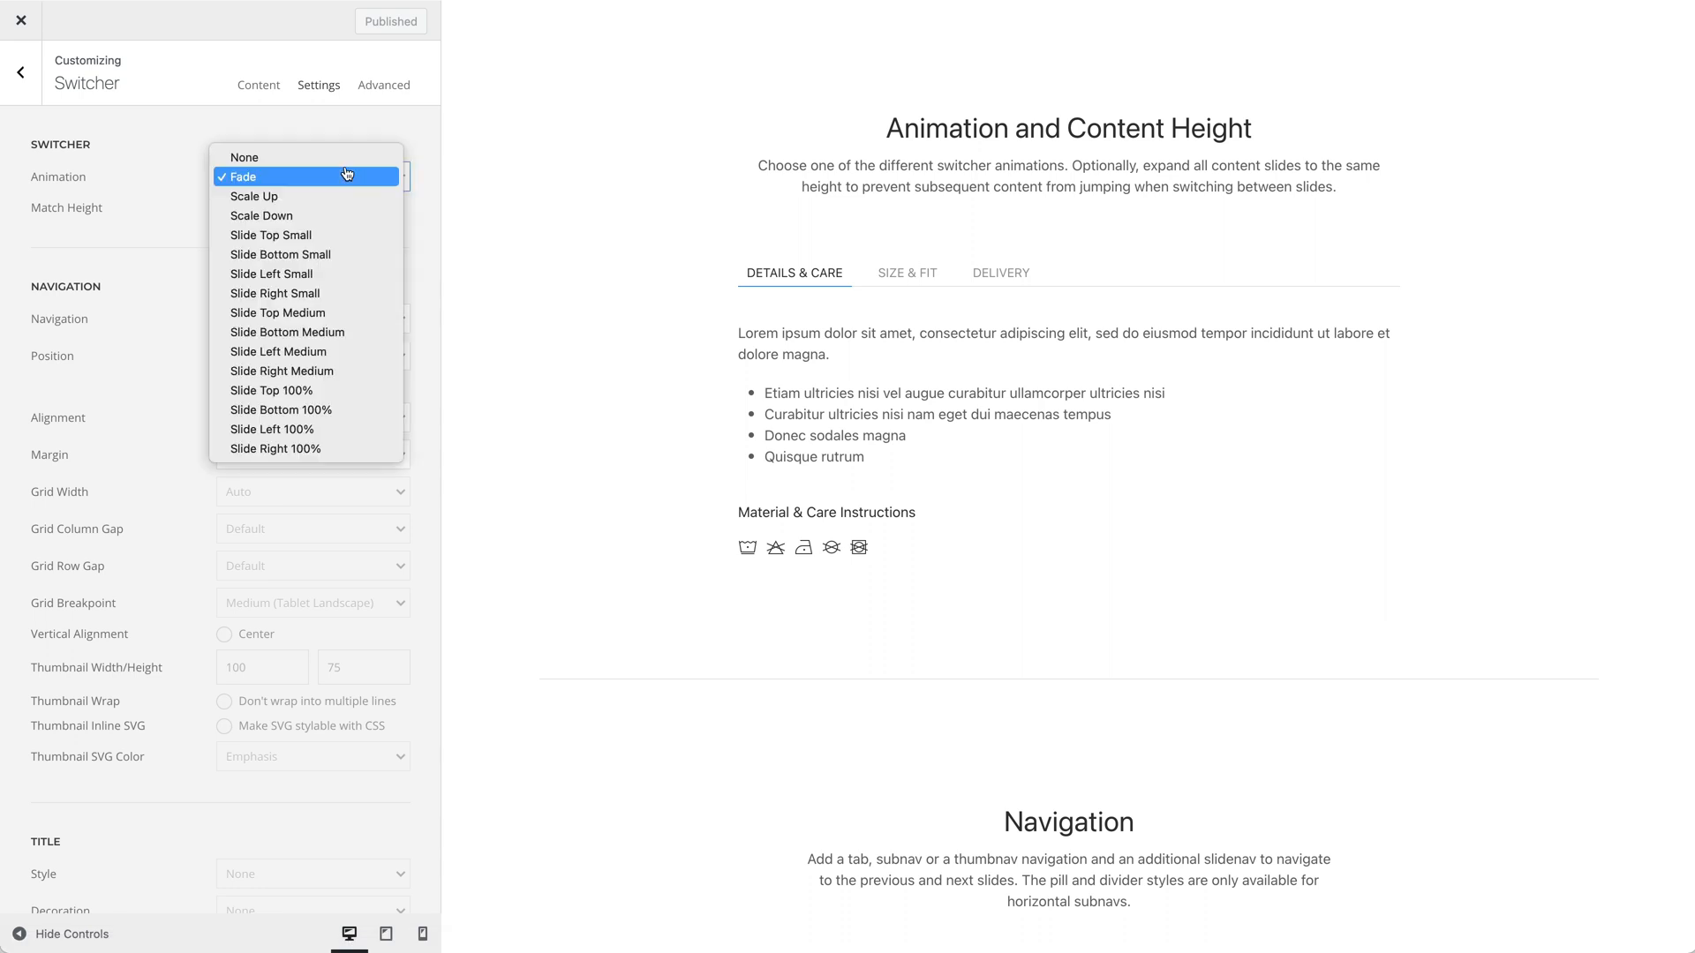
click(484, 201)
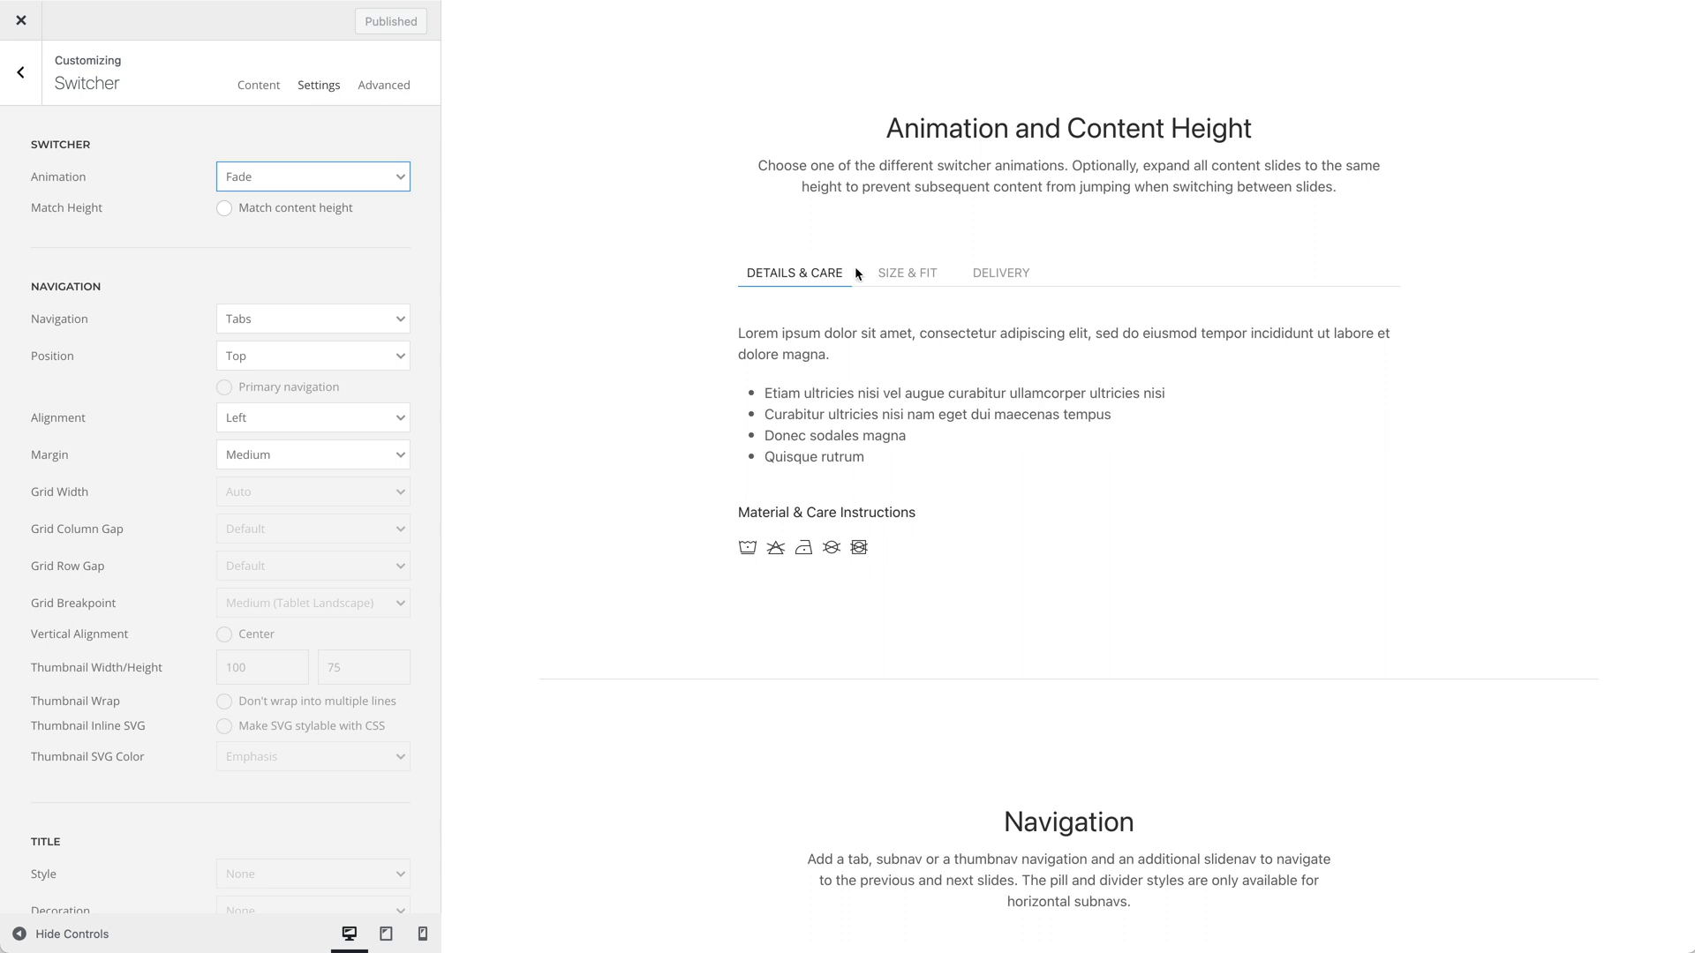
- Preview the Size & Fit and Delivery slides of the switcher, ending on Size & Fit
click(892, 276)
click(982, 282)
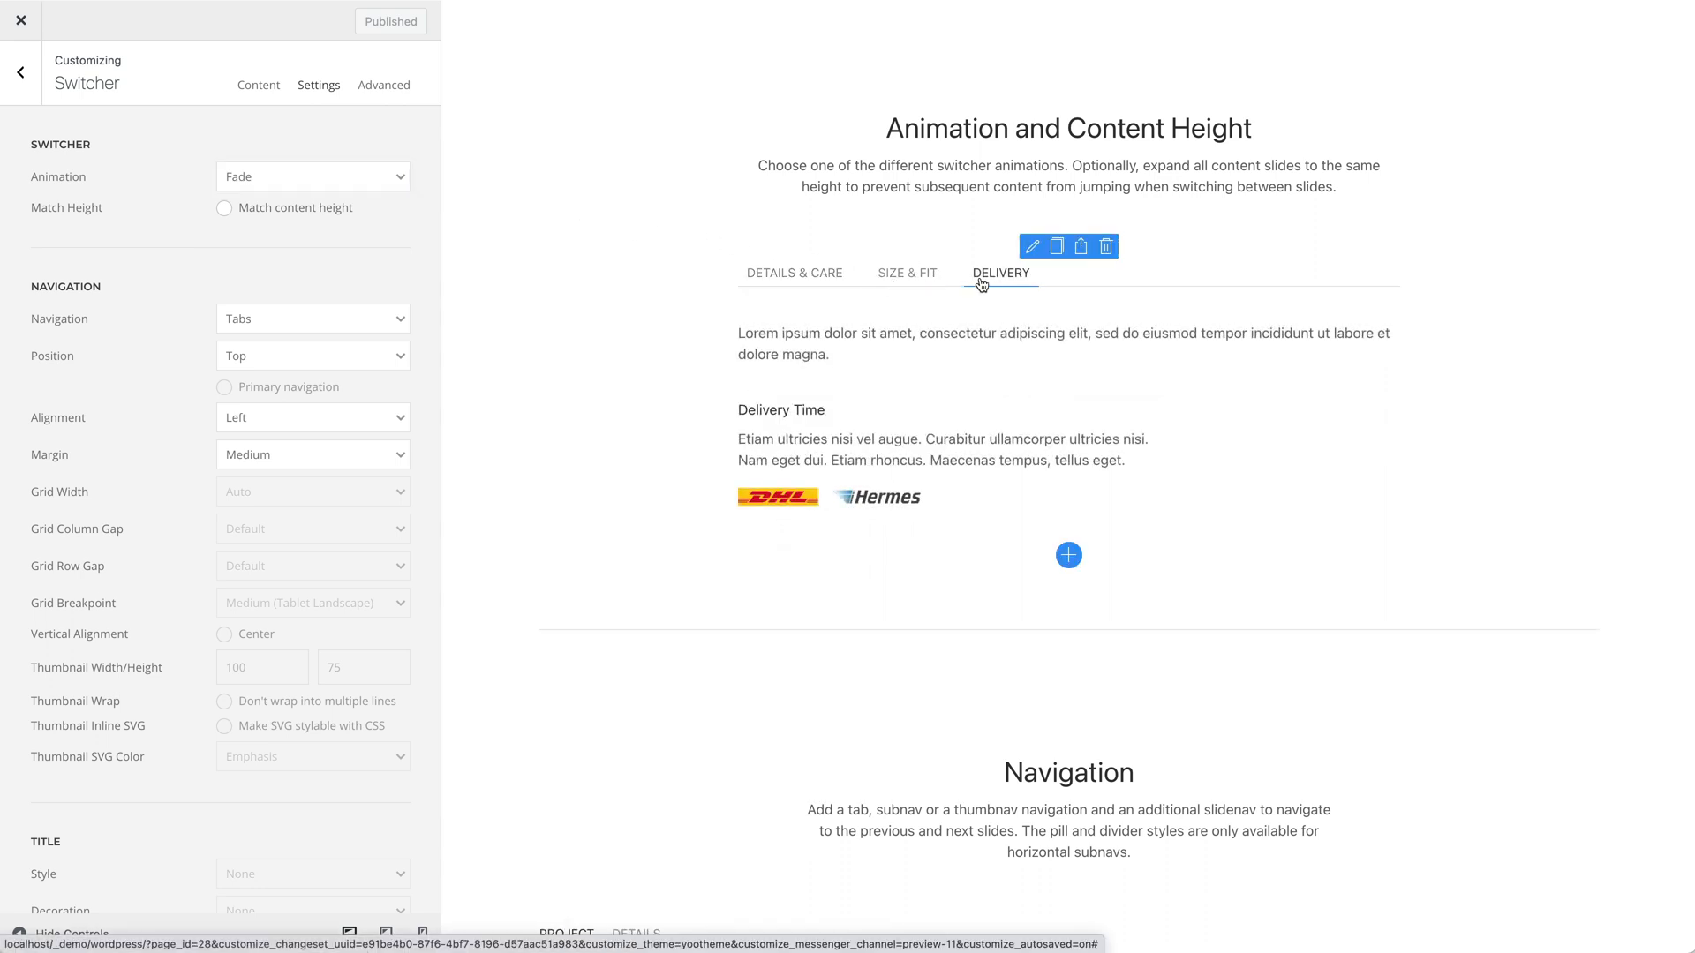
click(915, 282)
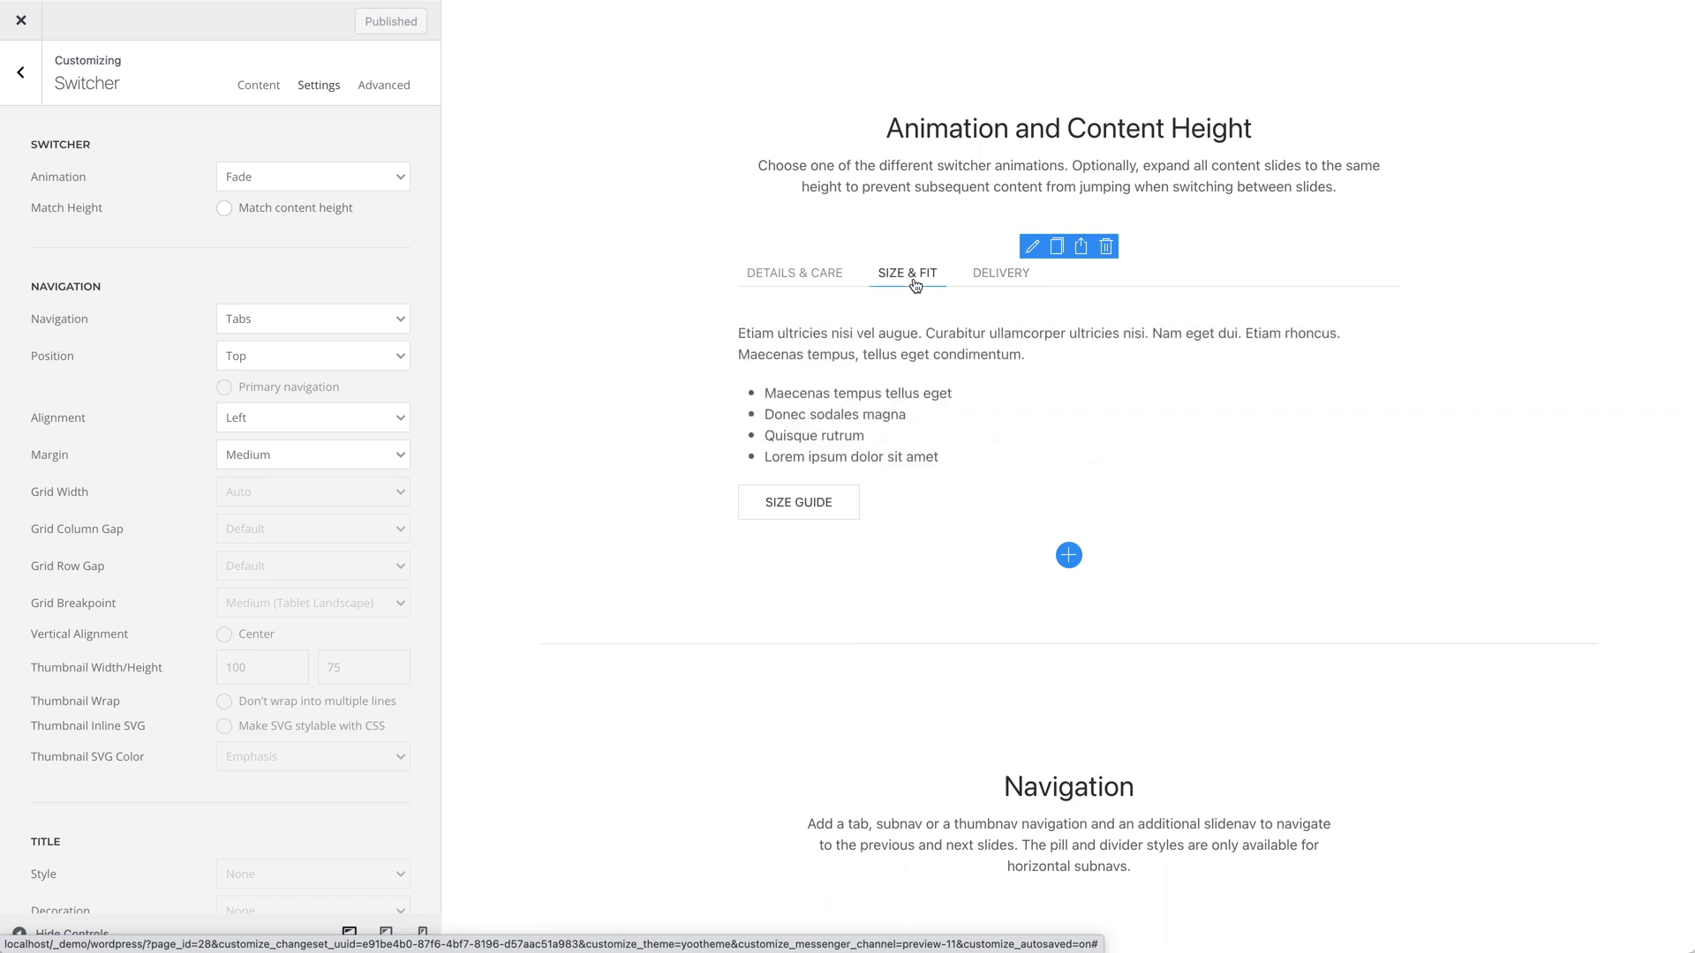
- Enable matching content height for the switcher and preview its Size & Fit and Delivery slides
click(222, 209)
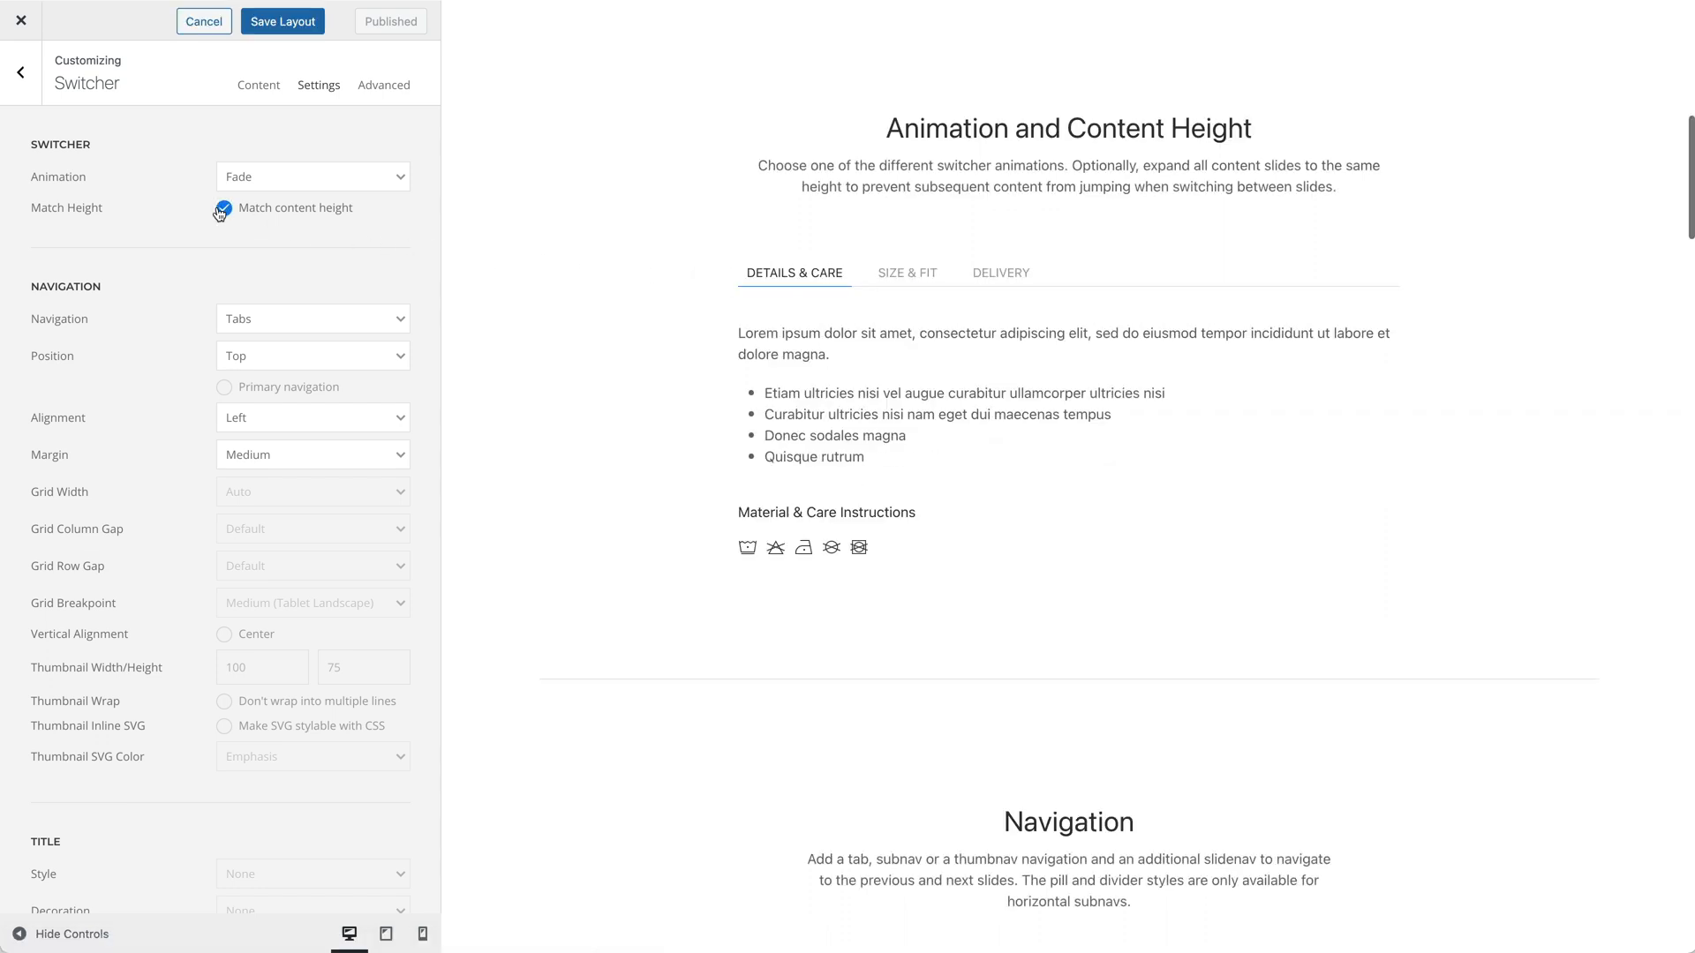
click(872, 276)
click(992, 278)
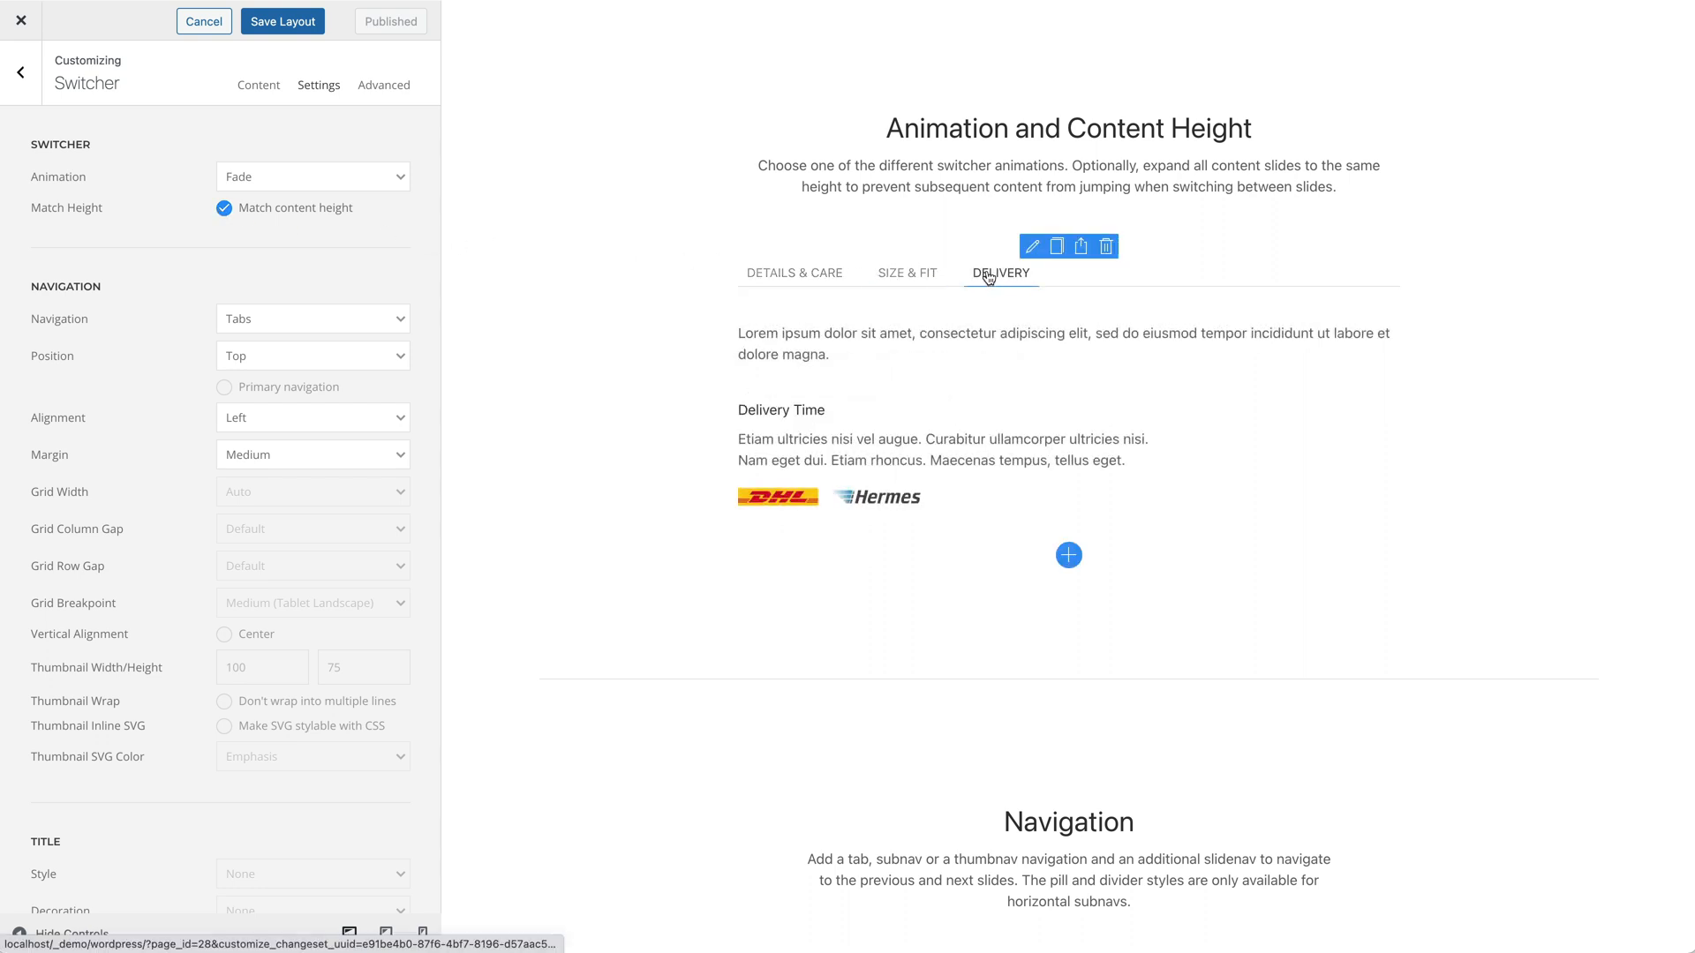
- Open the settings of the Project/Details switcher in the Navigation section and look through the navigation types
scroll(1027, 446, down, 8)
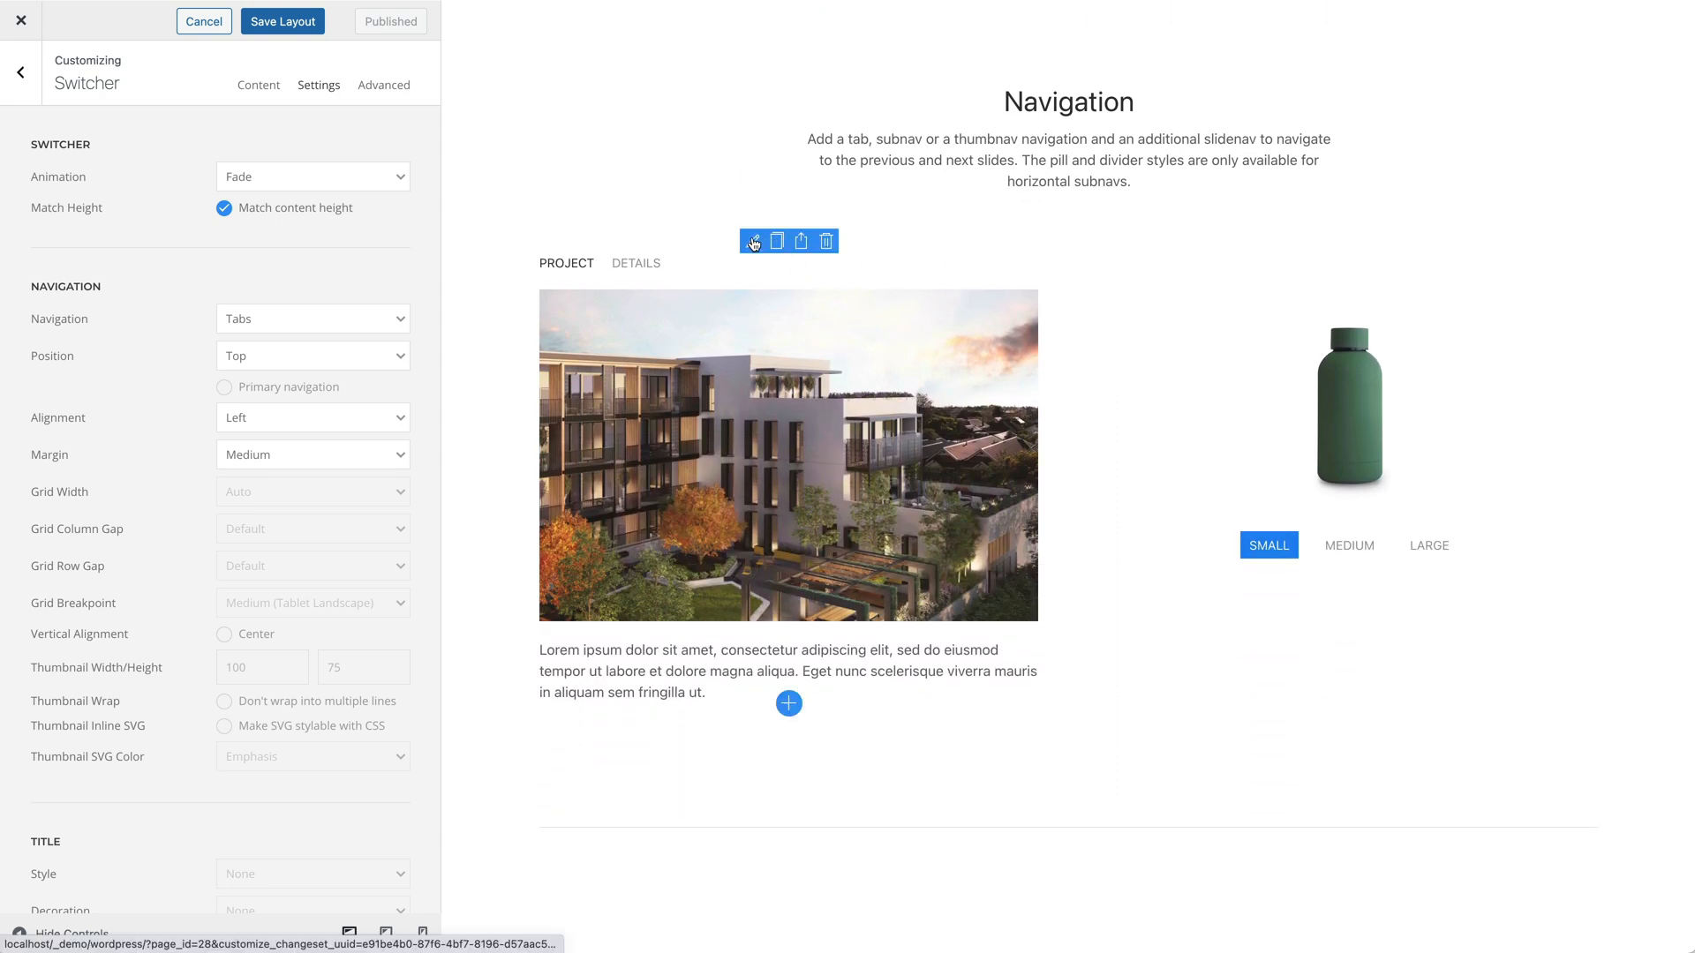
click(754, 243)
click(325, 83)
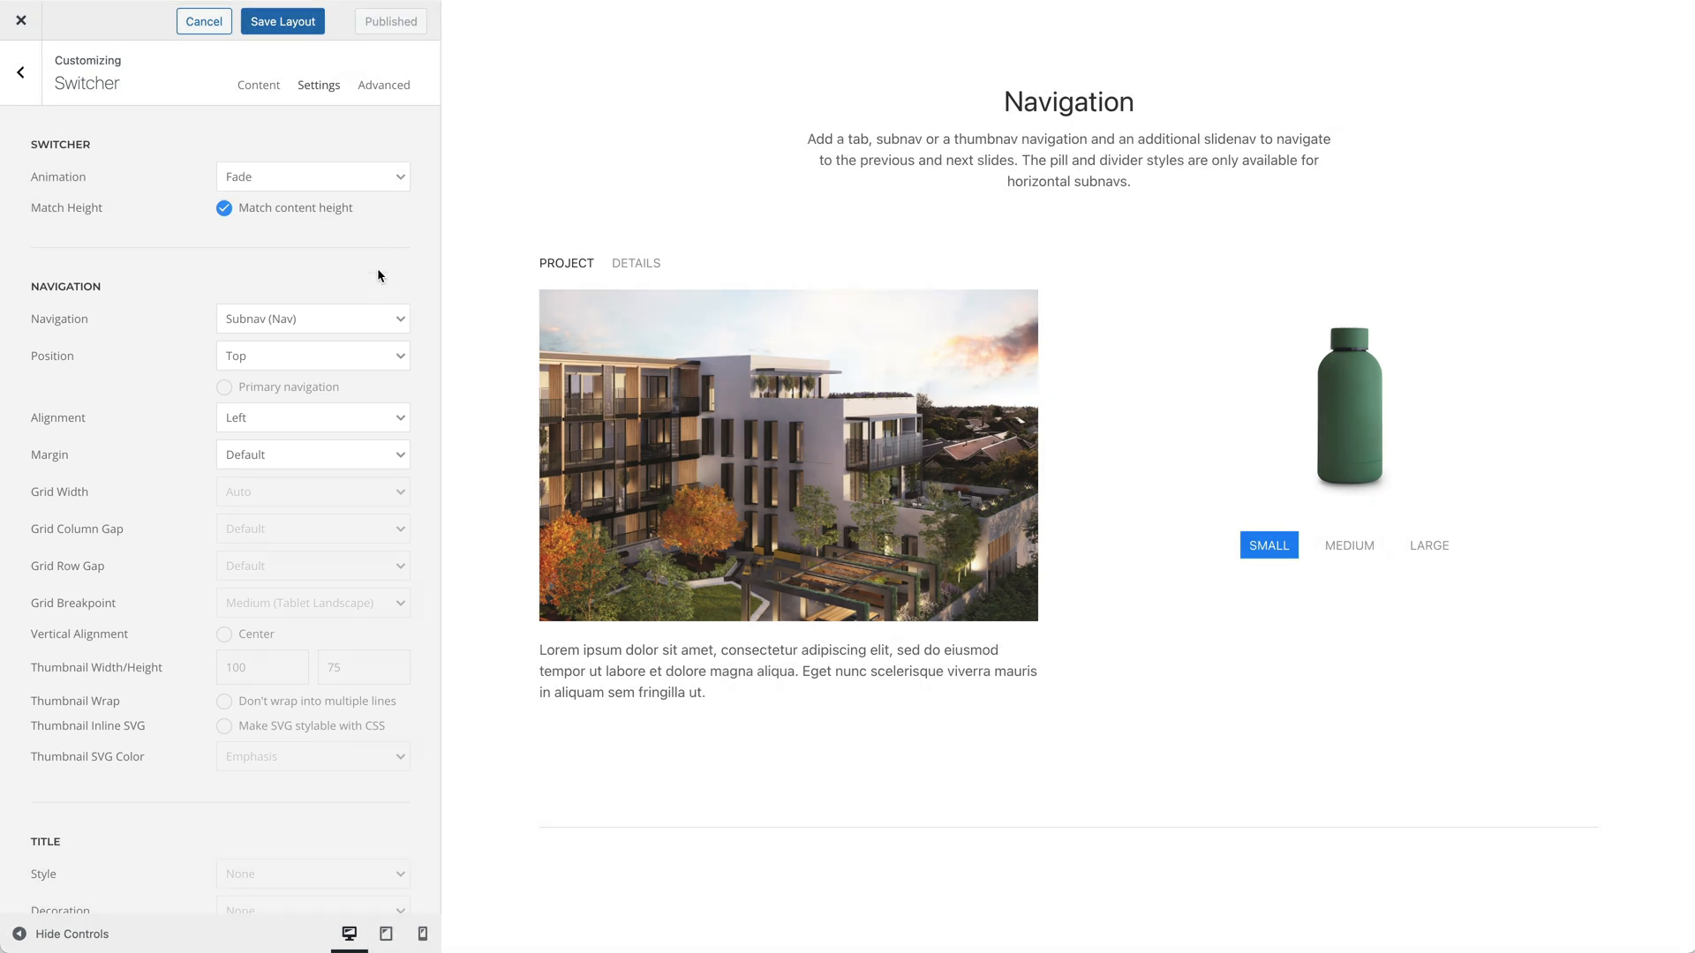
click(380, 320)
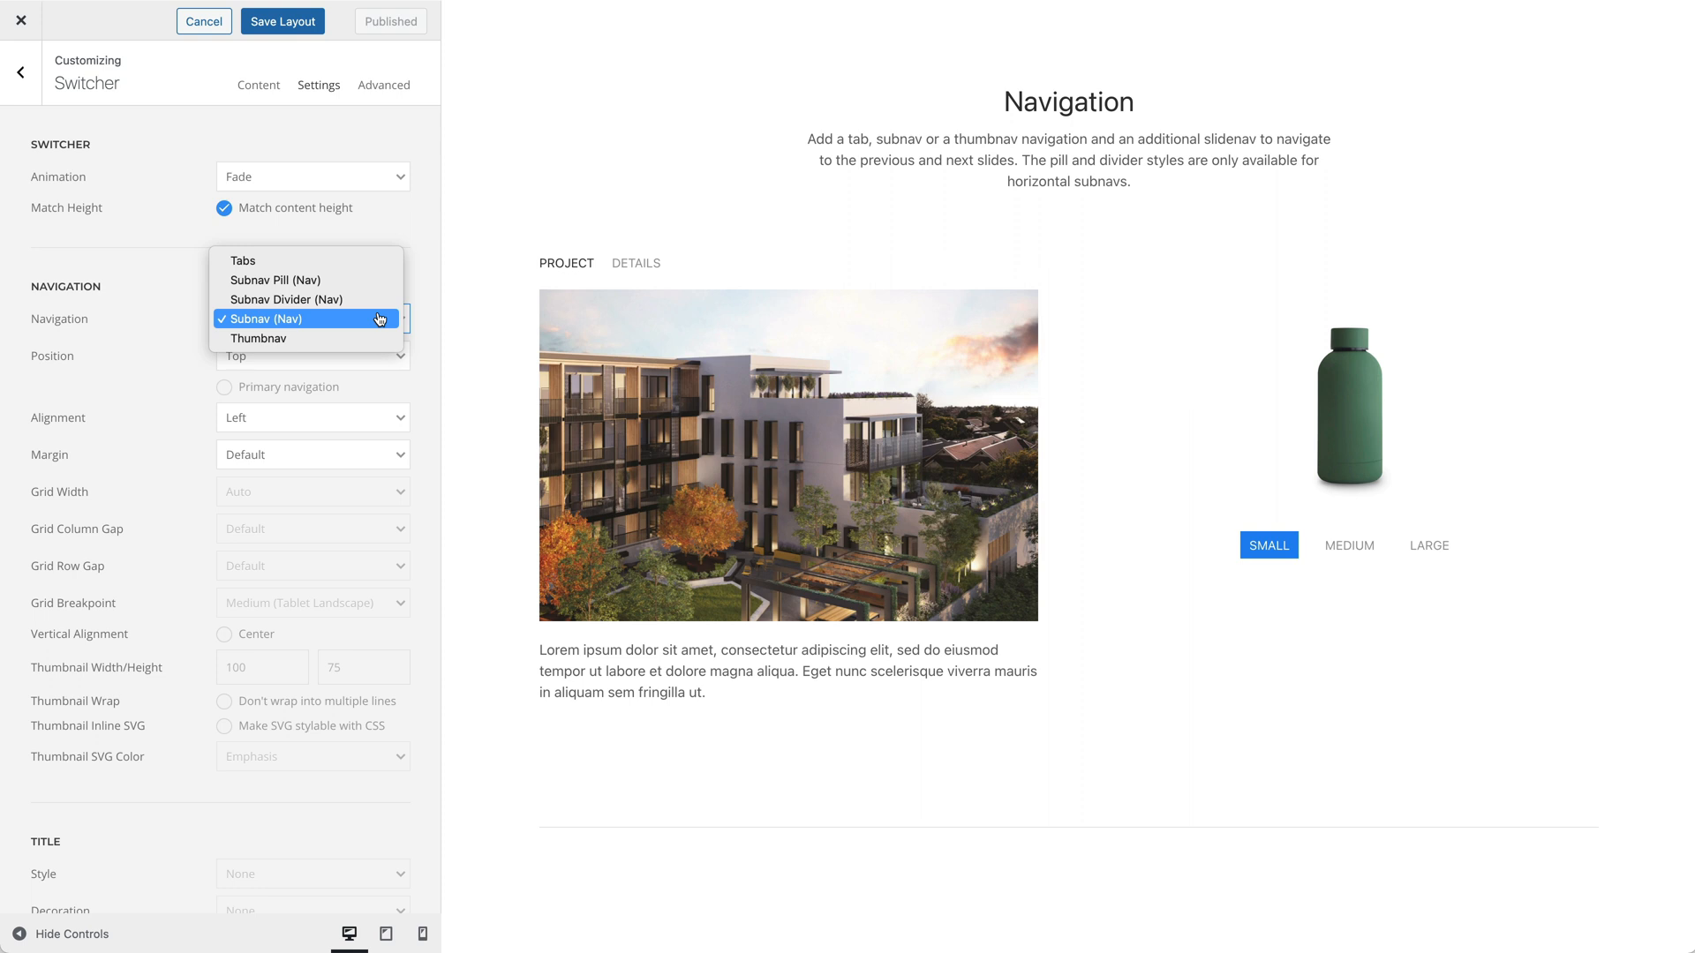
click(478, 319)
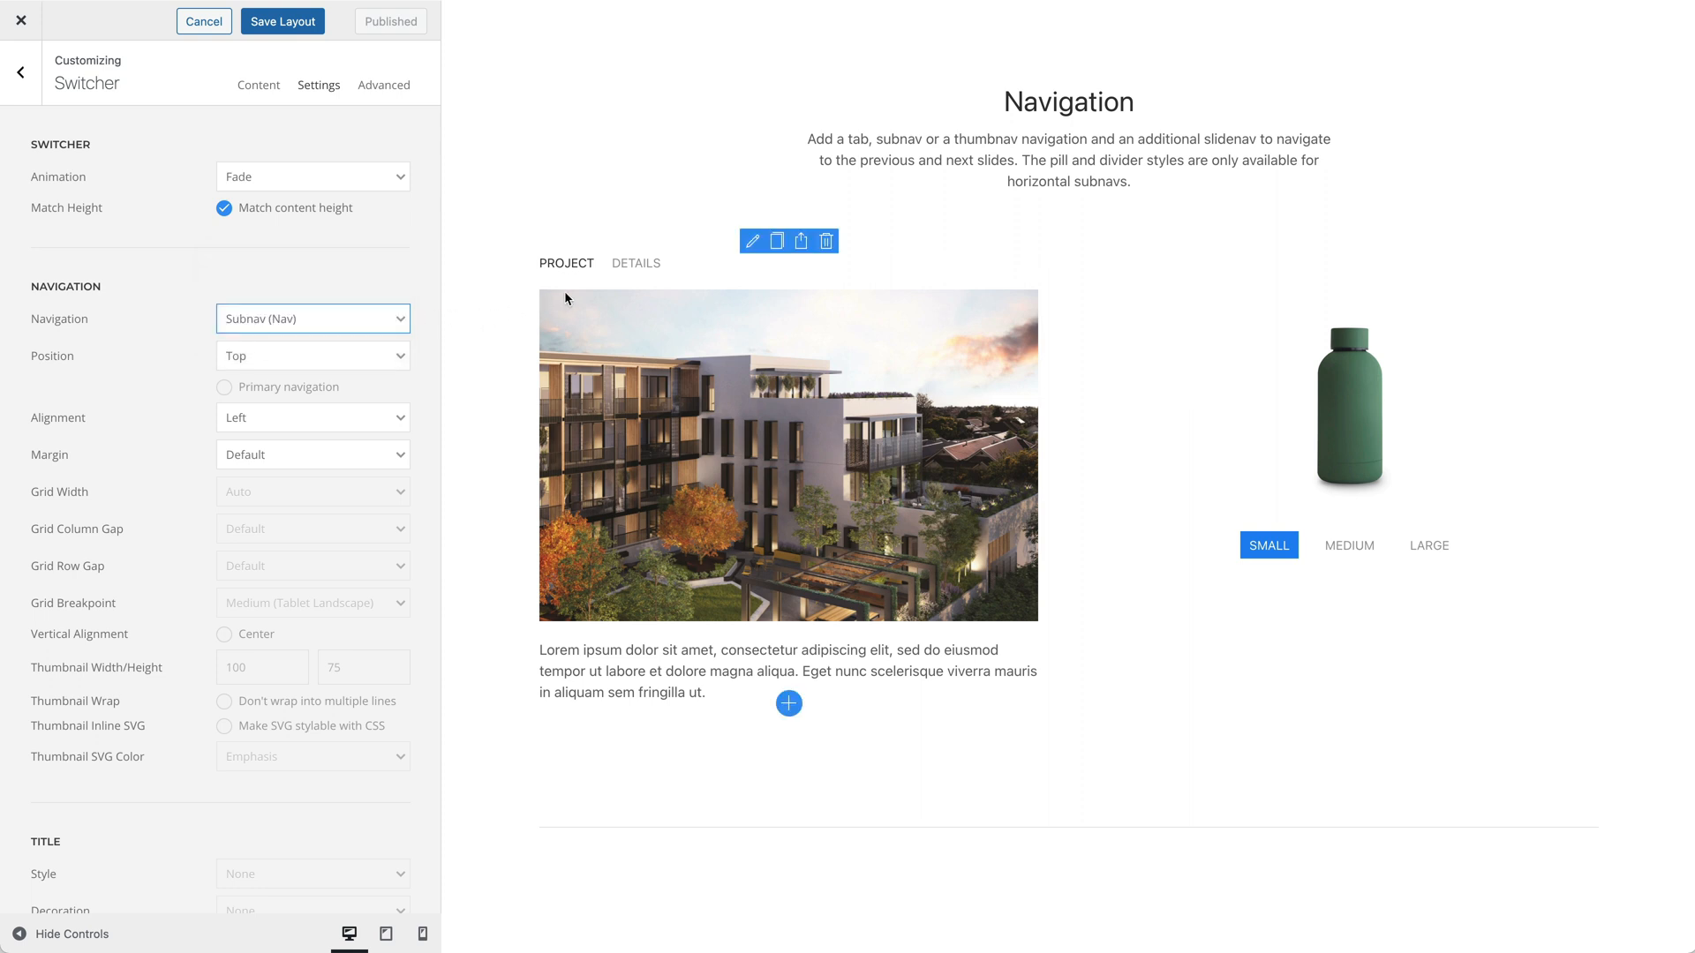
- Preview the Details slide of the building switcher and the Medium and Large slides of the bottle switcher
click(640, 268)
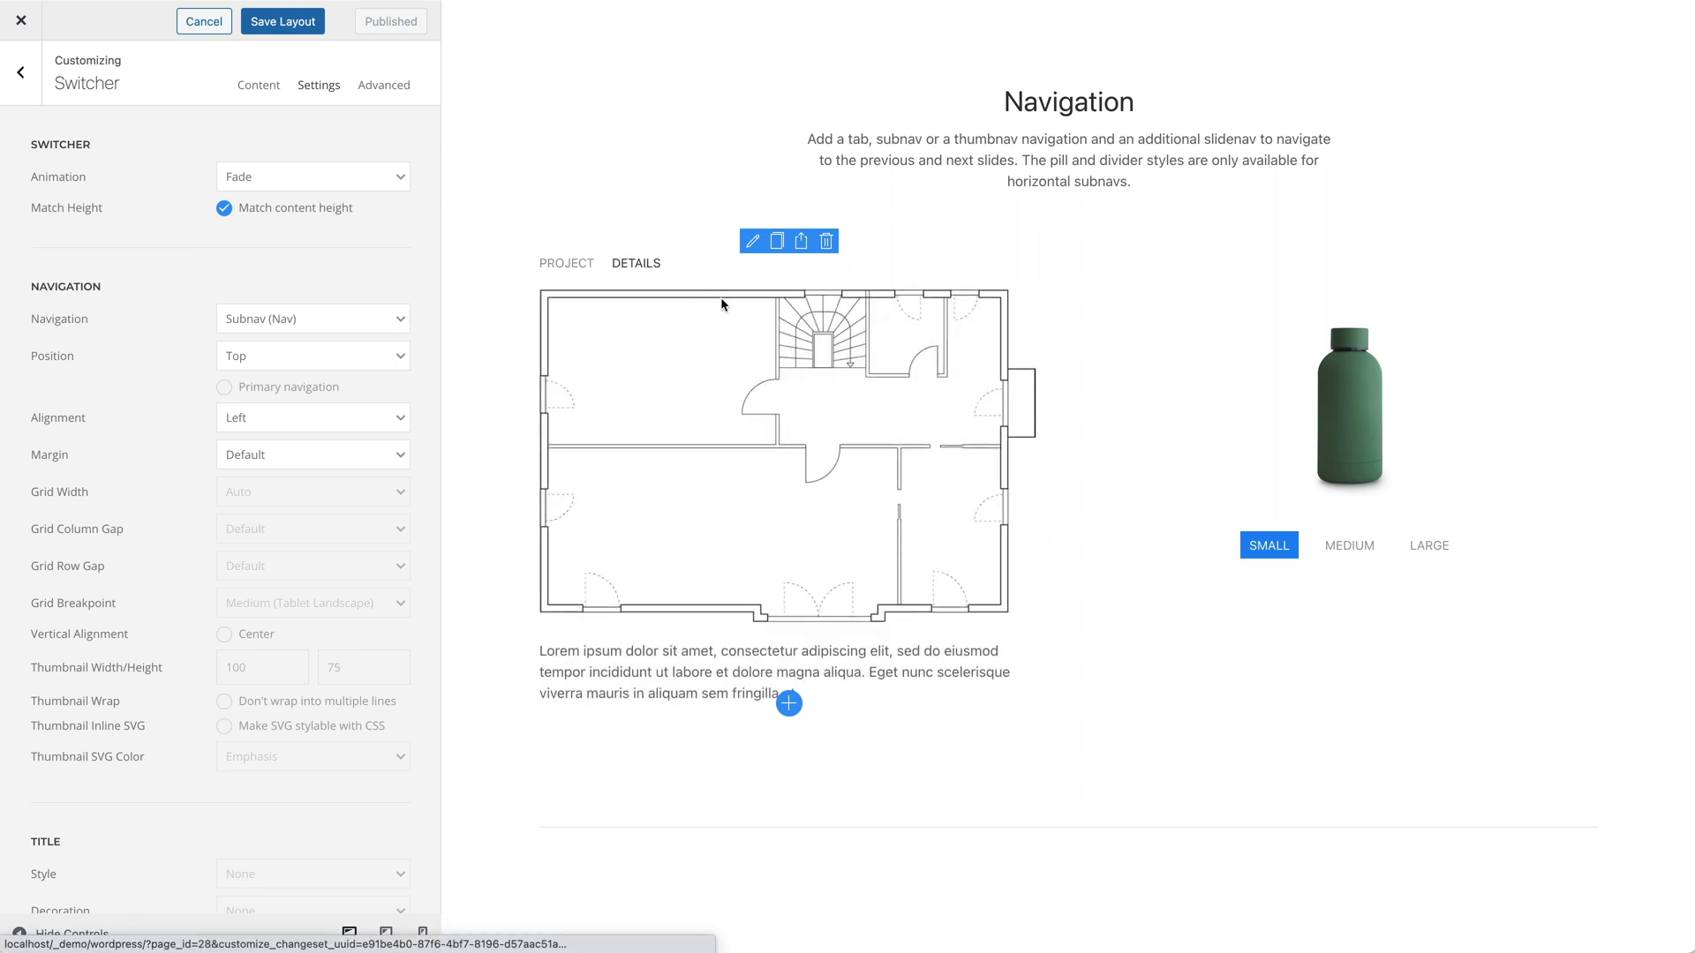
click(1327, 548)
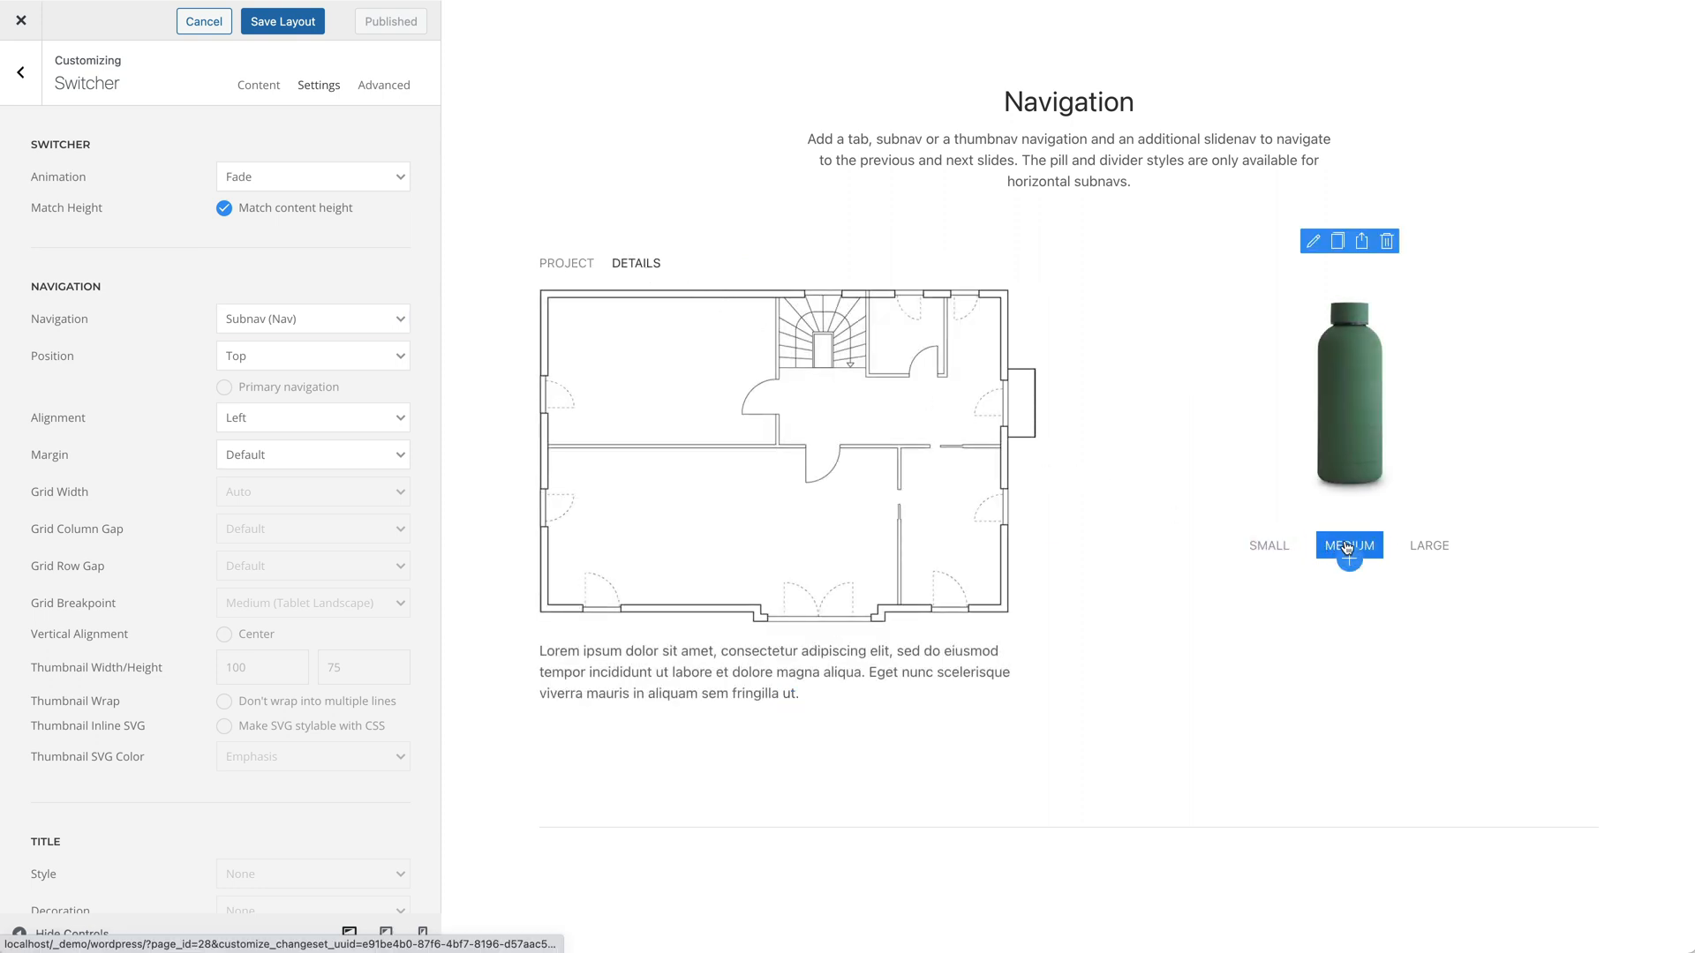
click(1413, 547)
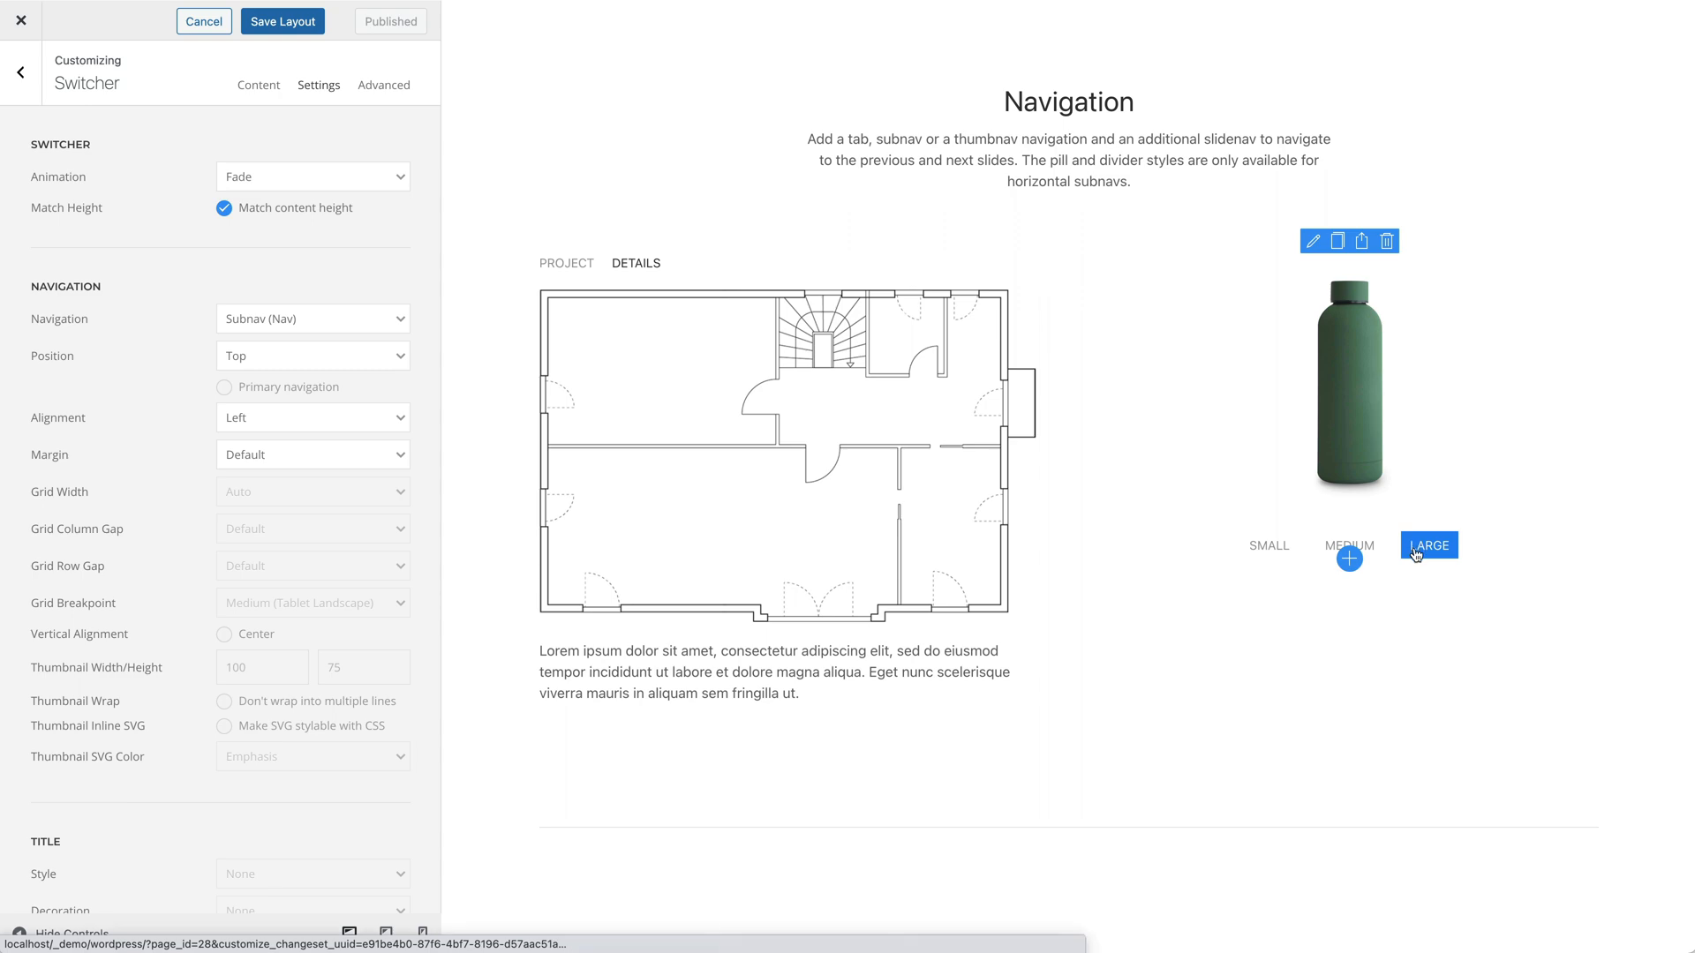
- Open the settings of the consultant questions switcher under Position and Alignment and look through the navigation position options
scroll(1416, 584, down, 7)
scroll(1415, 585, down, 2)
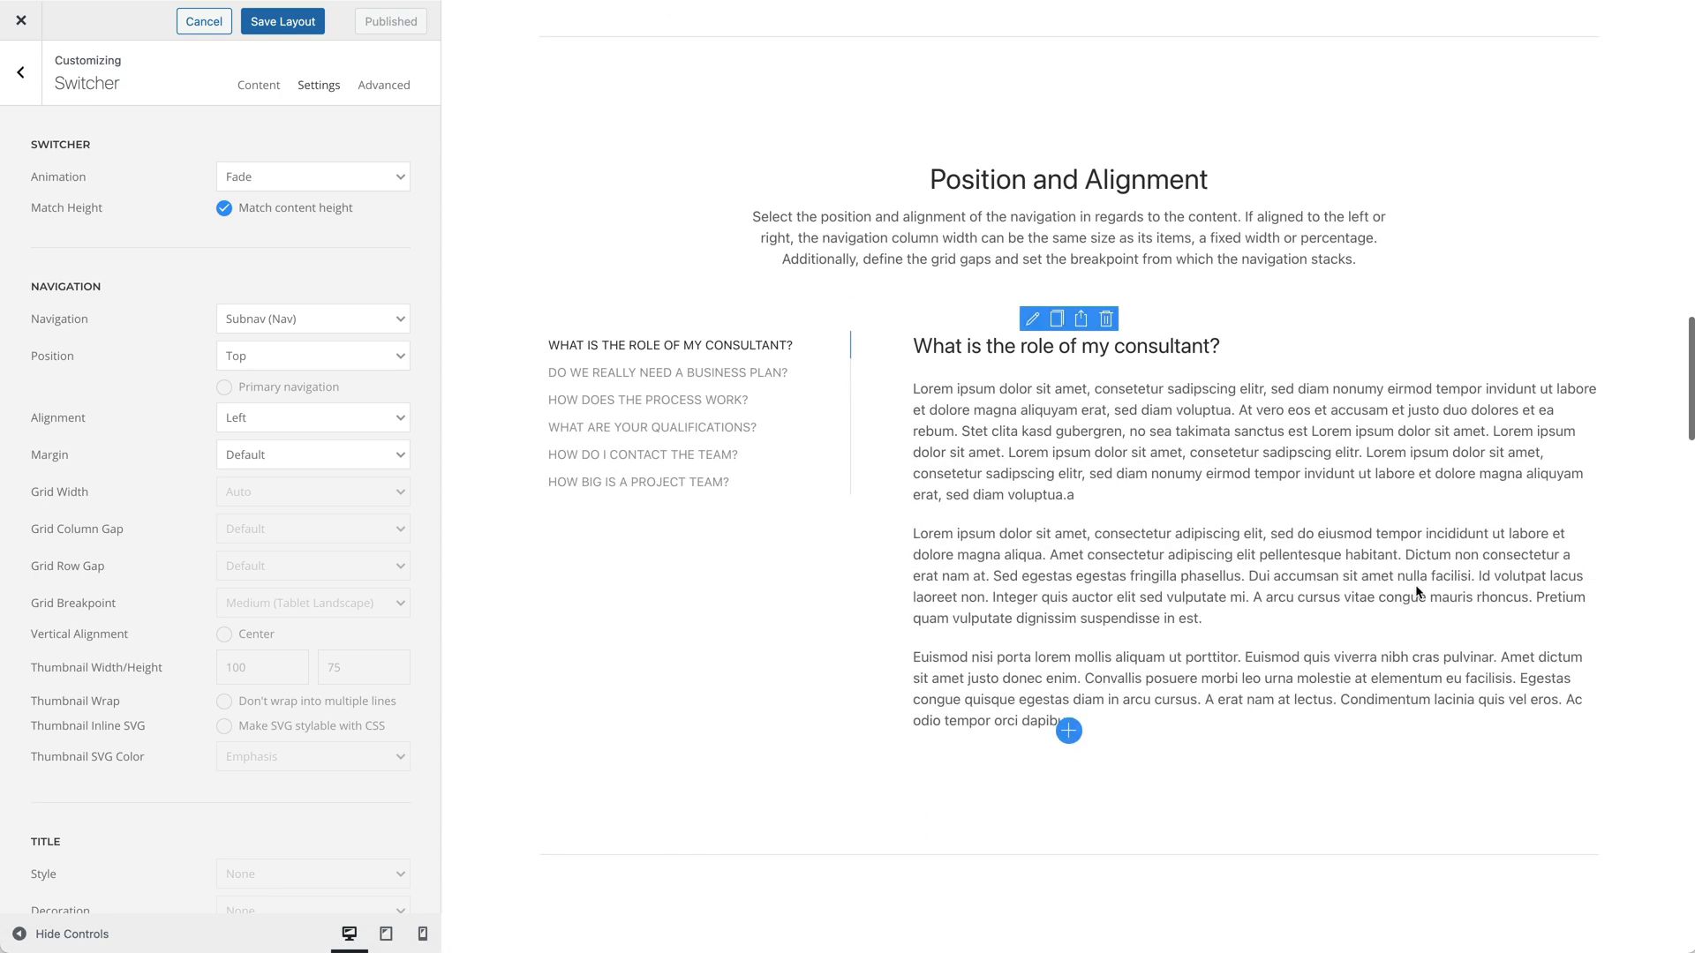
click(1032, 320)
click(327, 93)
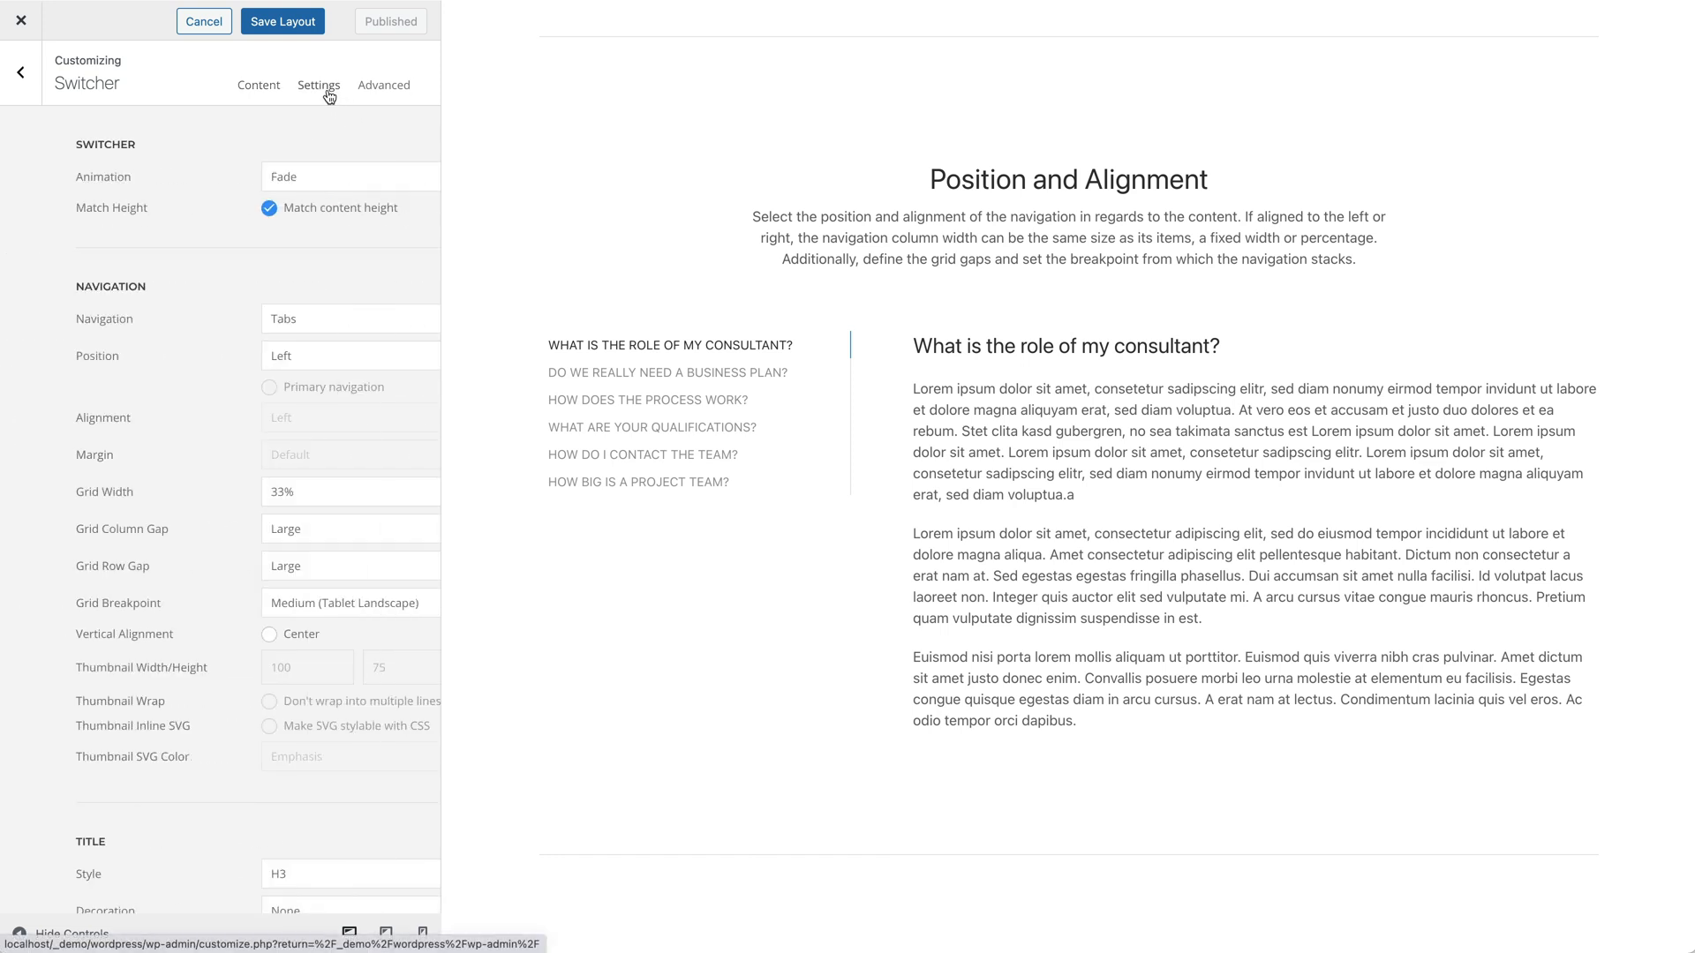
click(384, 357)
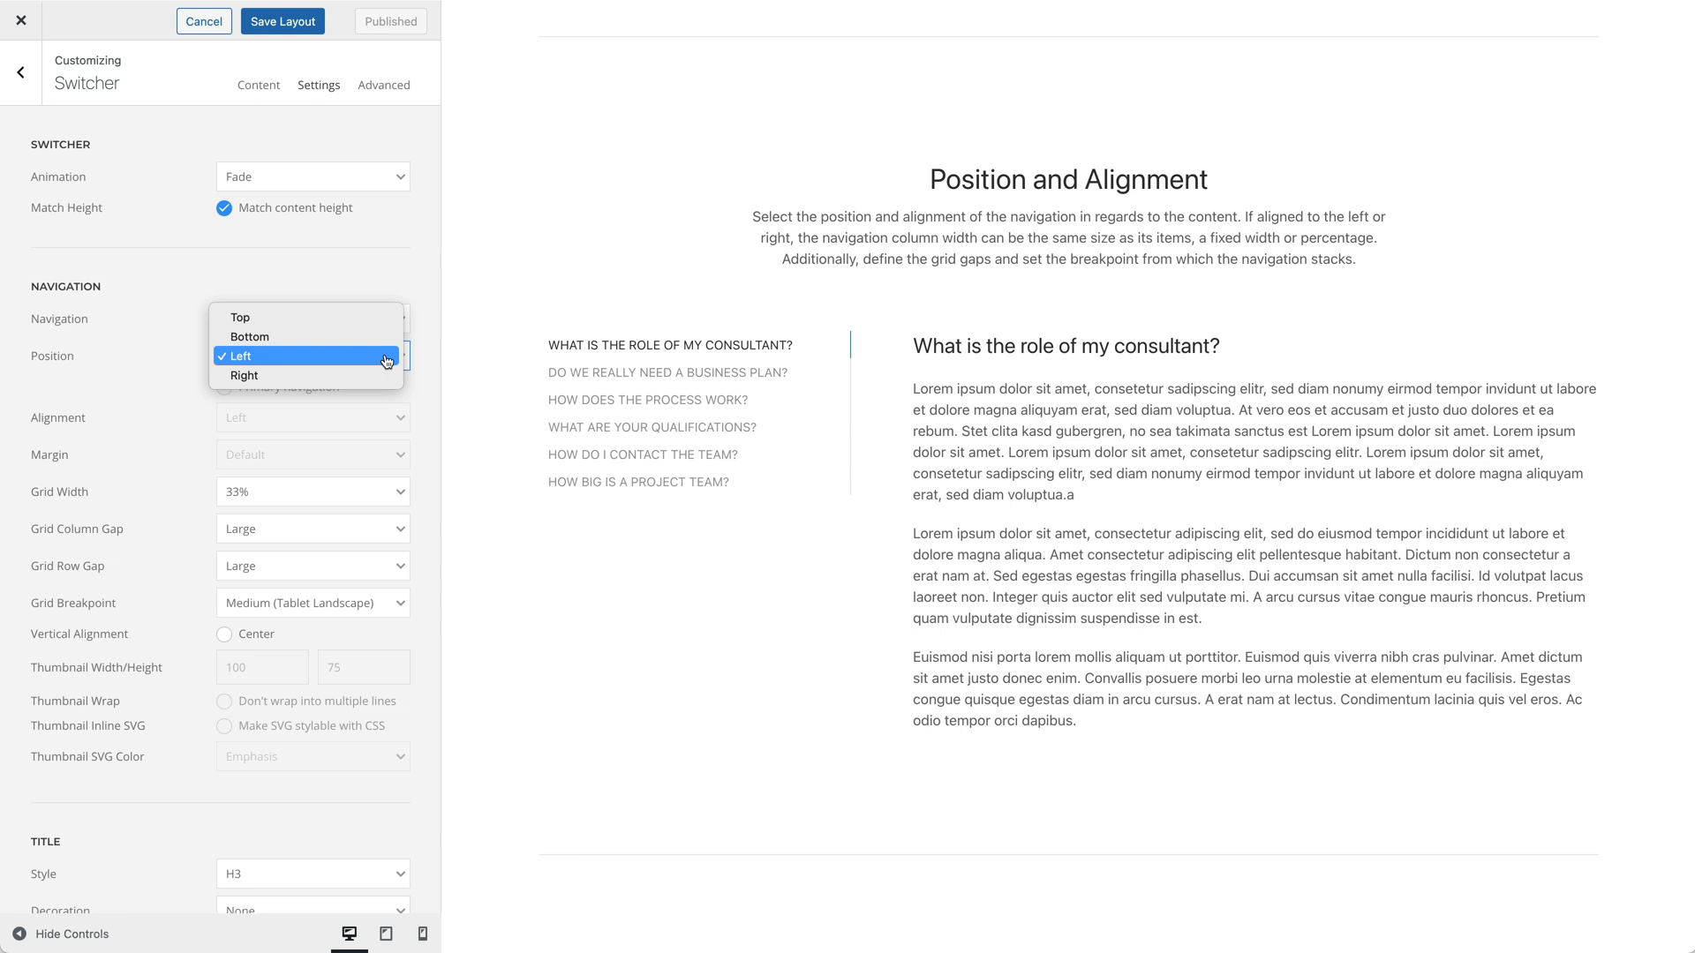
click(423, 358)
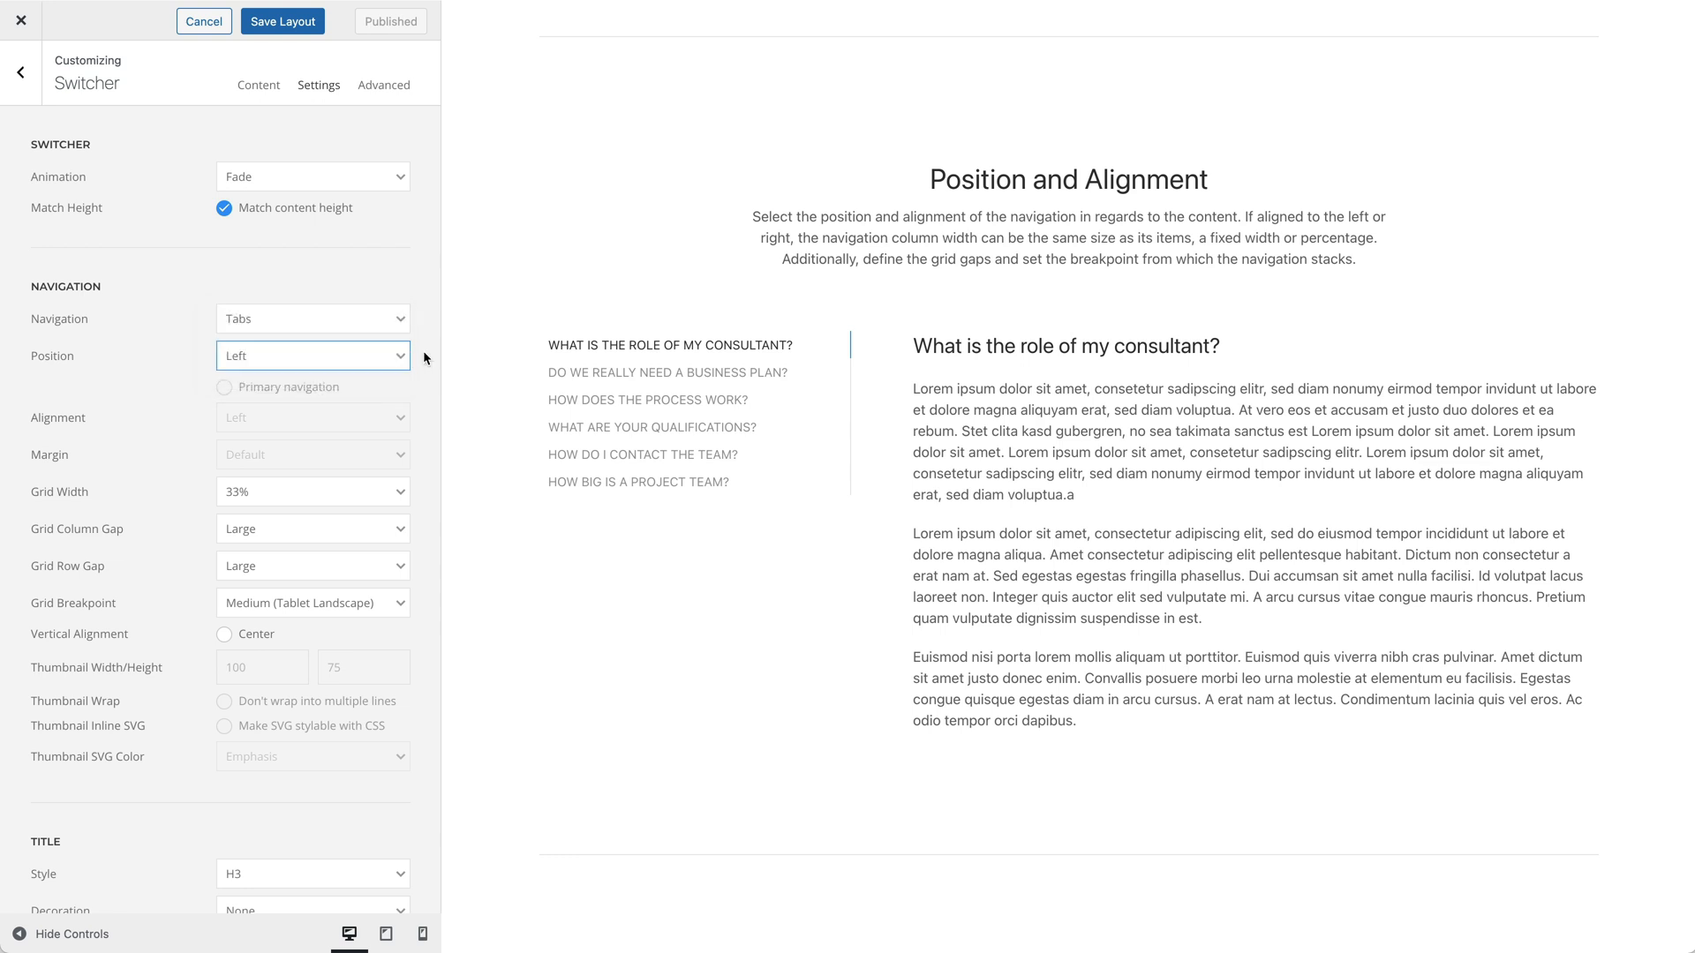
- Look through the Grid Width options and preview the business plan and process question slides
click(375, 492)
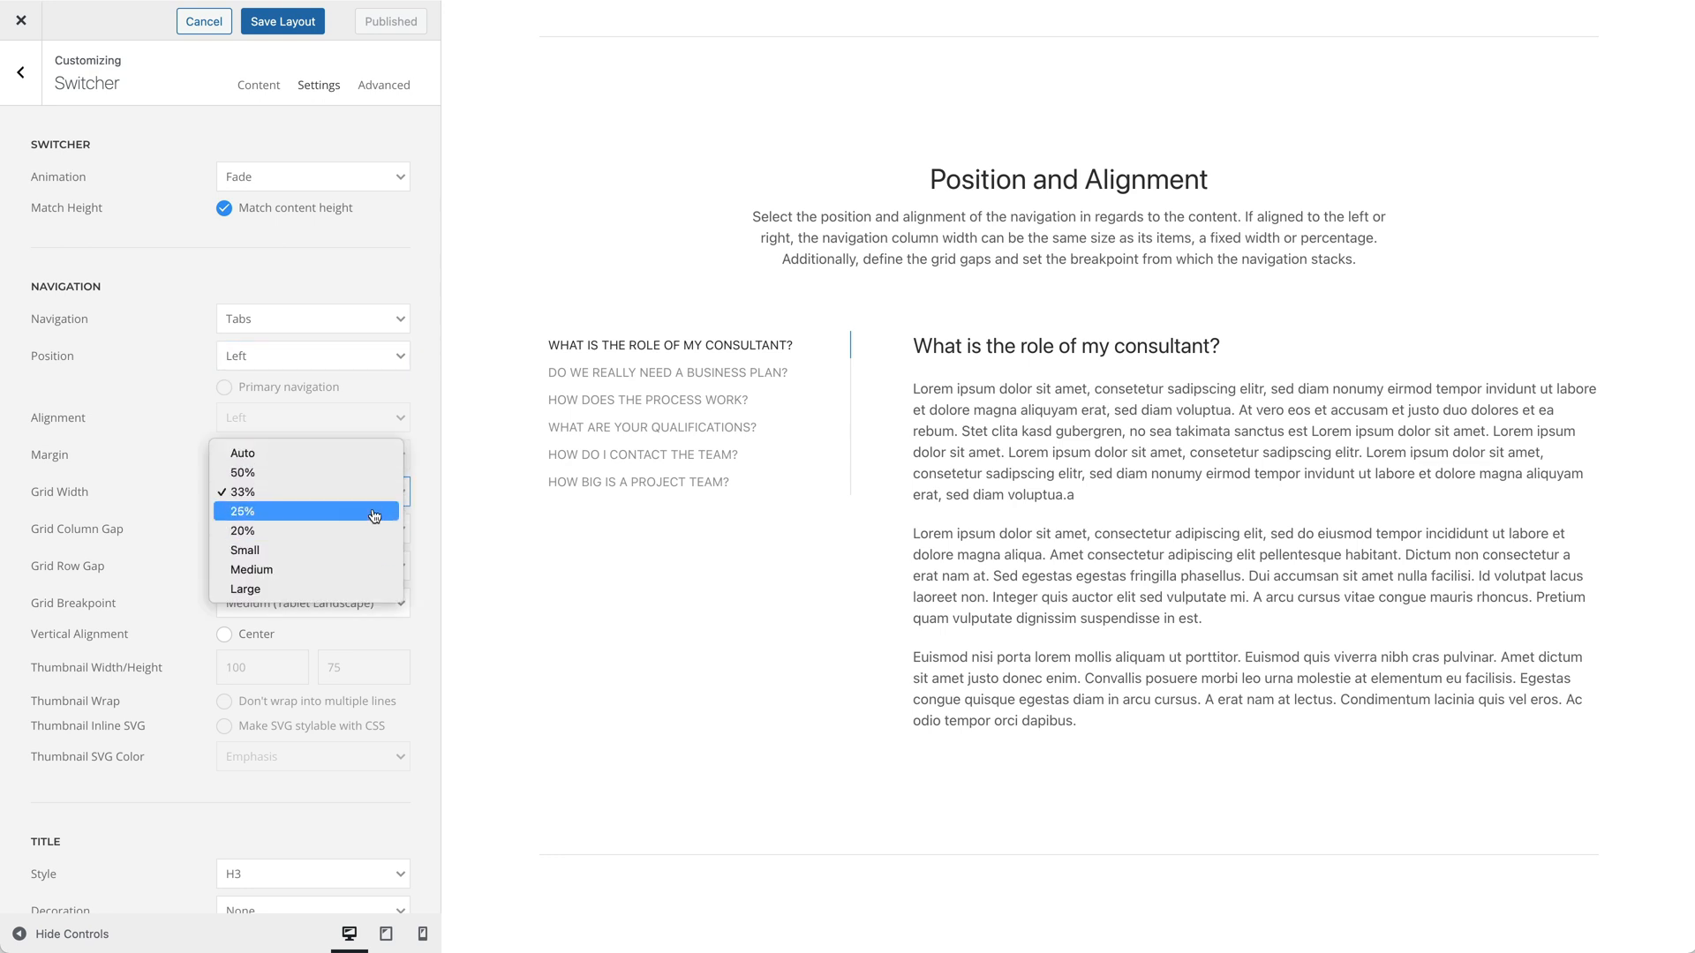
click(426, 495)
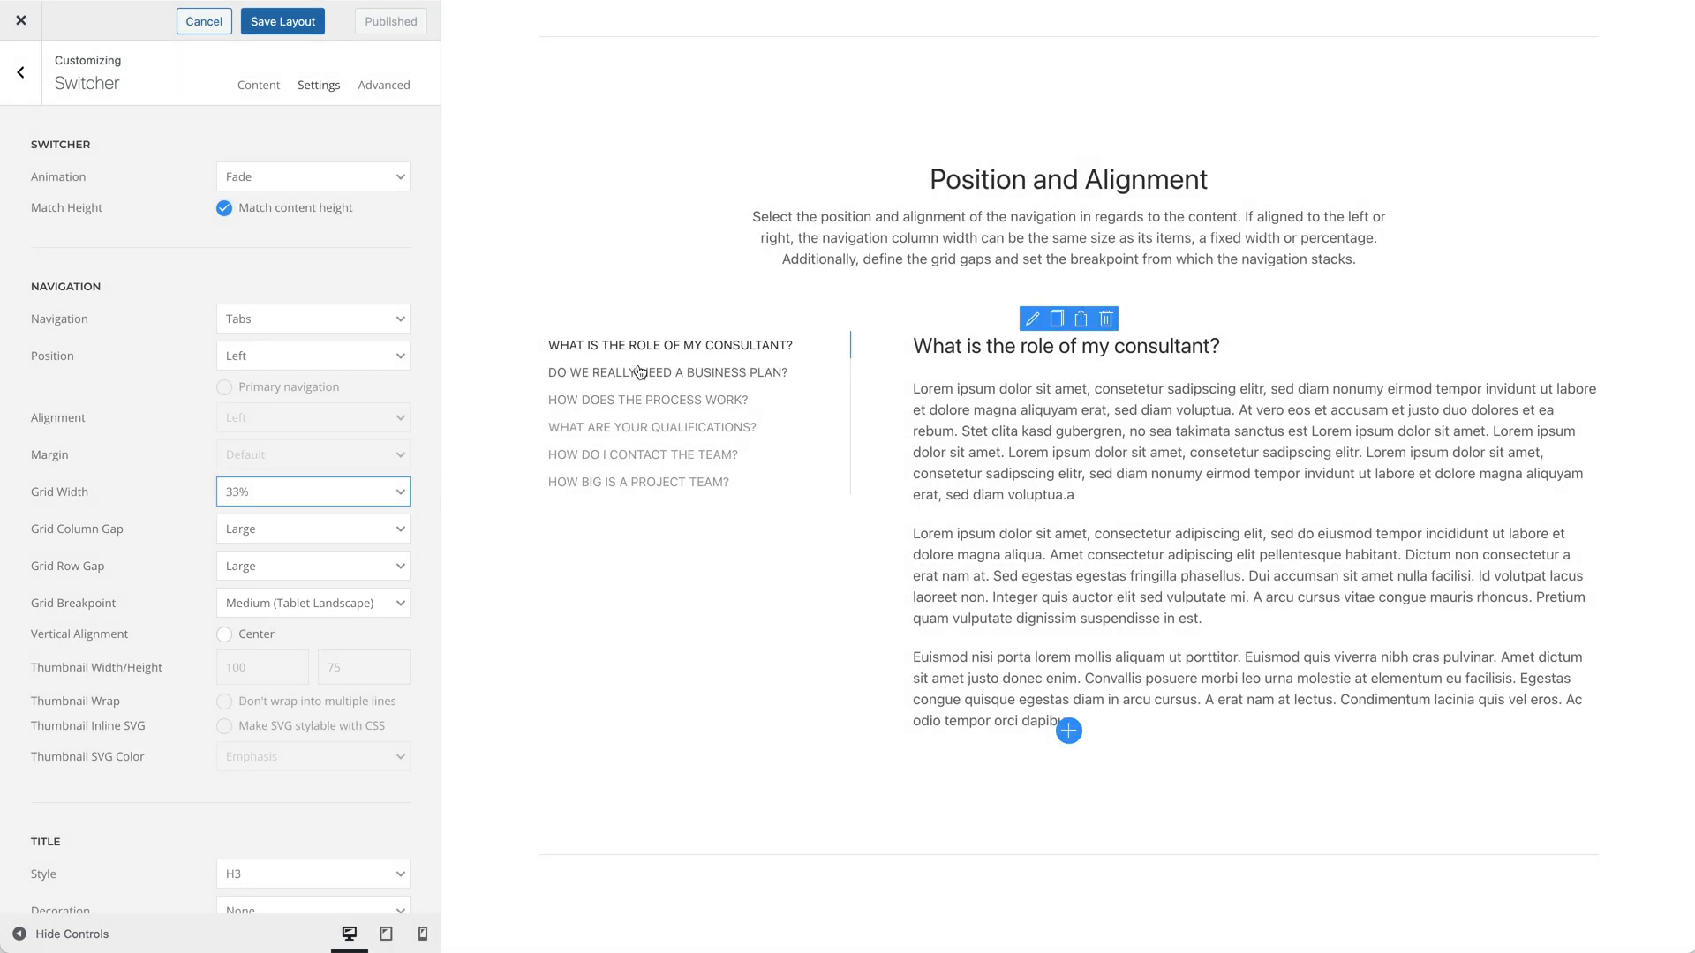
click(640, 372)
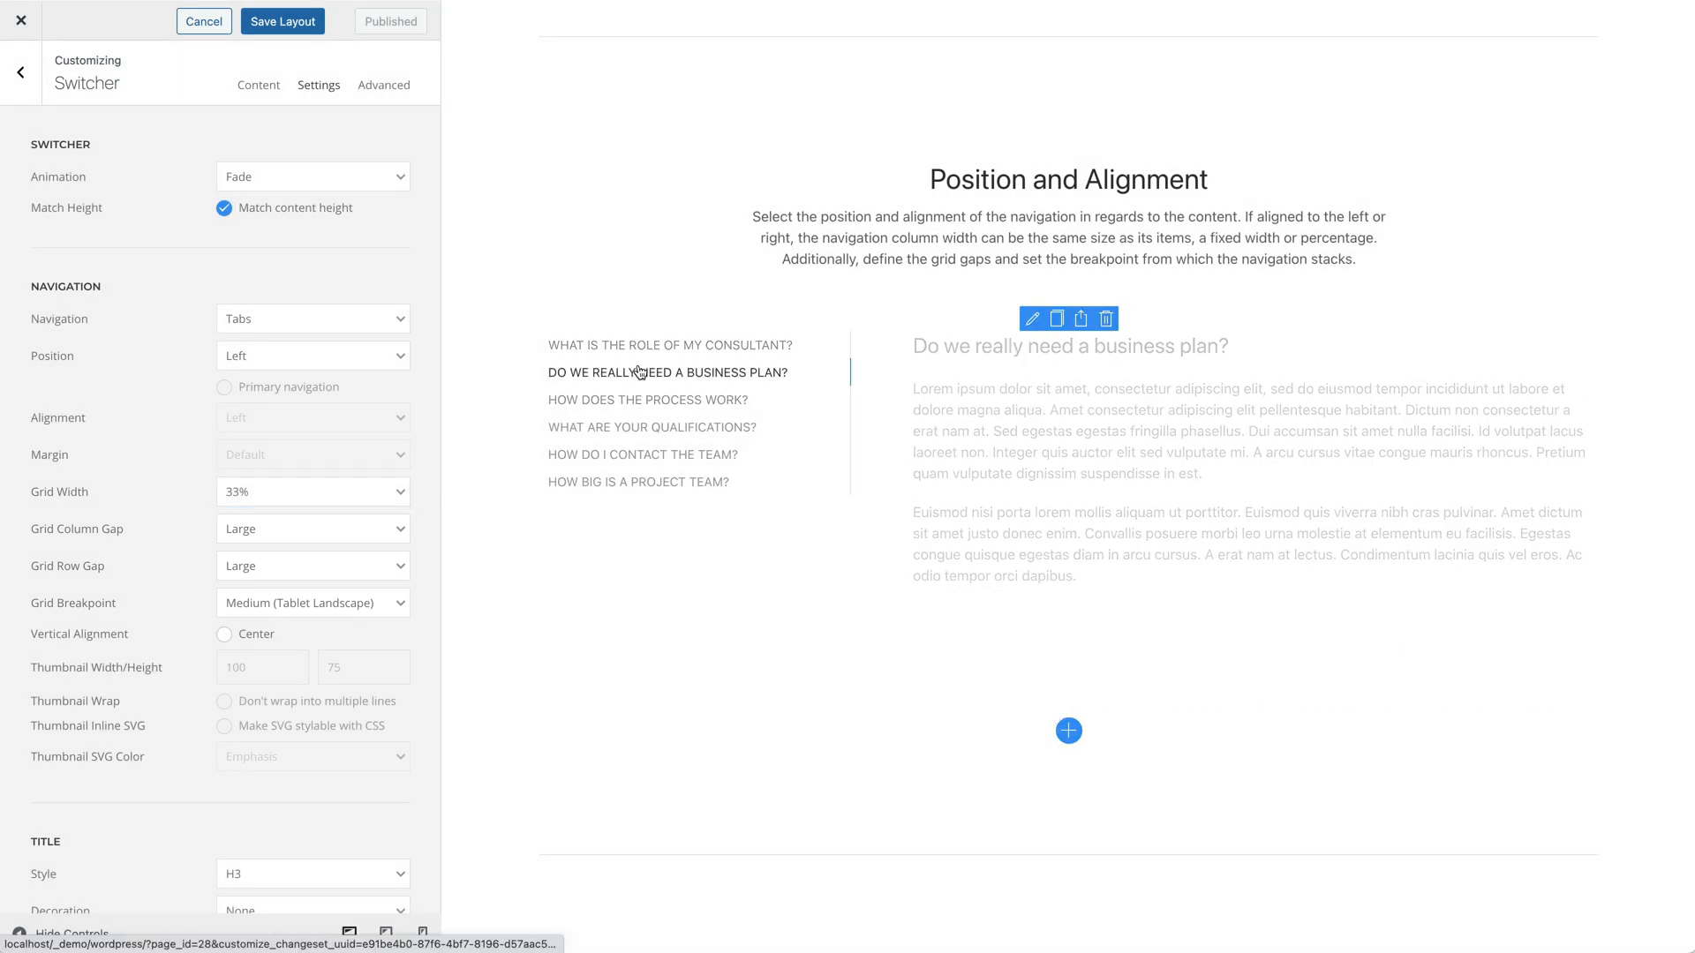
click(642, 402)
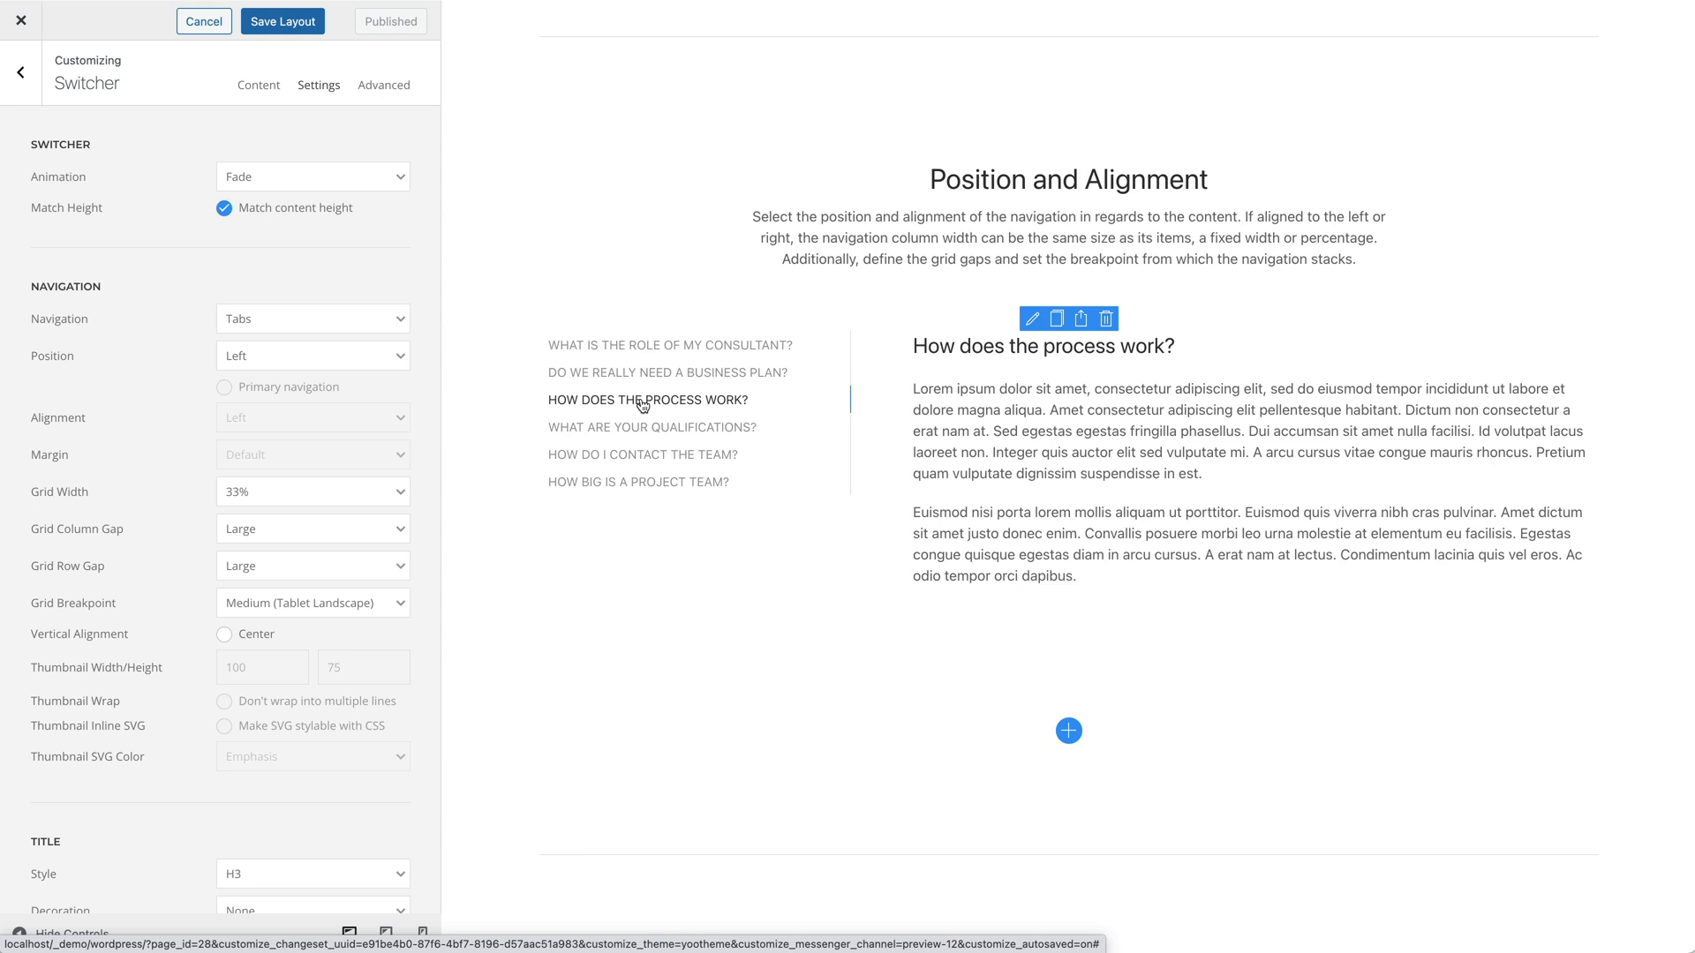
- Open the settings of the Tennis Court switcher in the Thumbnav section
scroll(642, 404, down, 15)
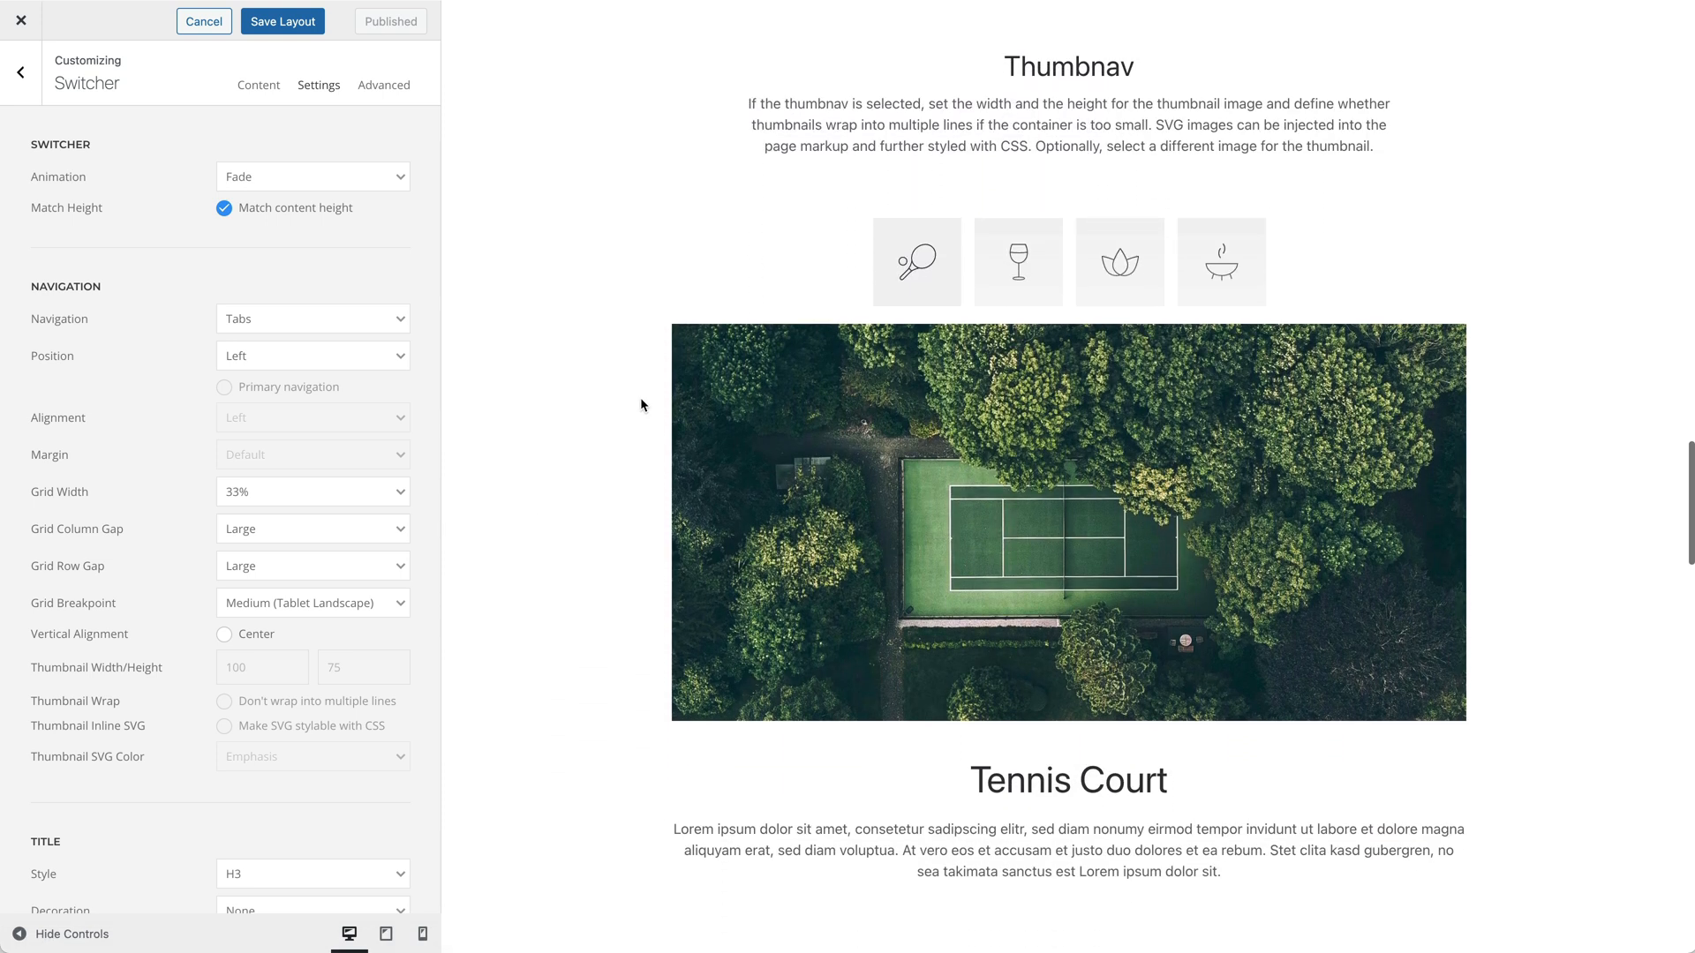
mouse_move(1065, 399)
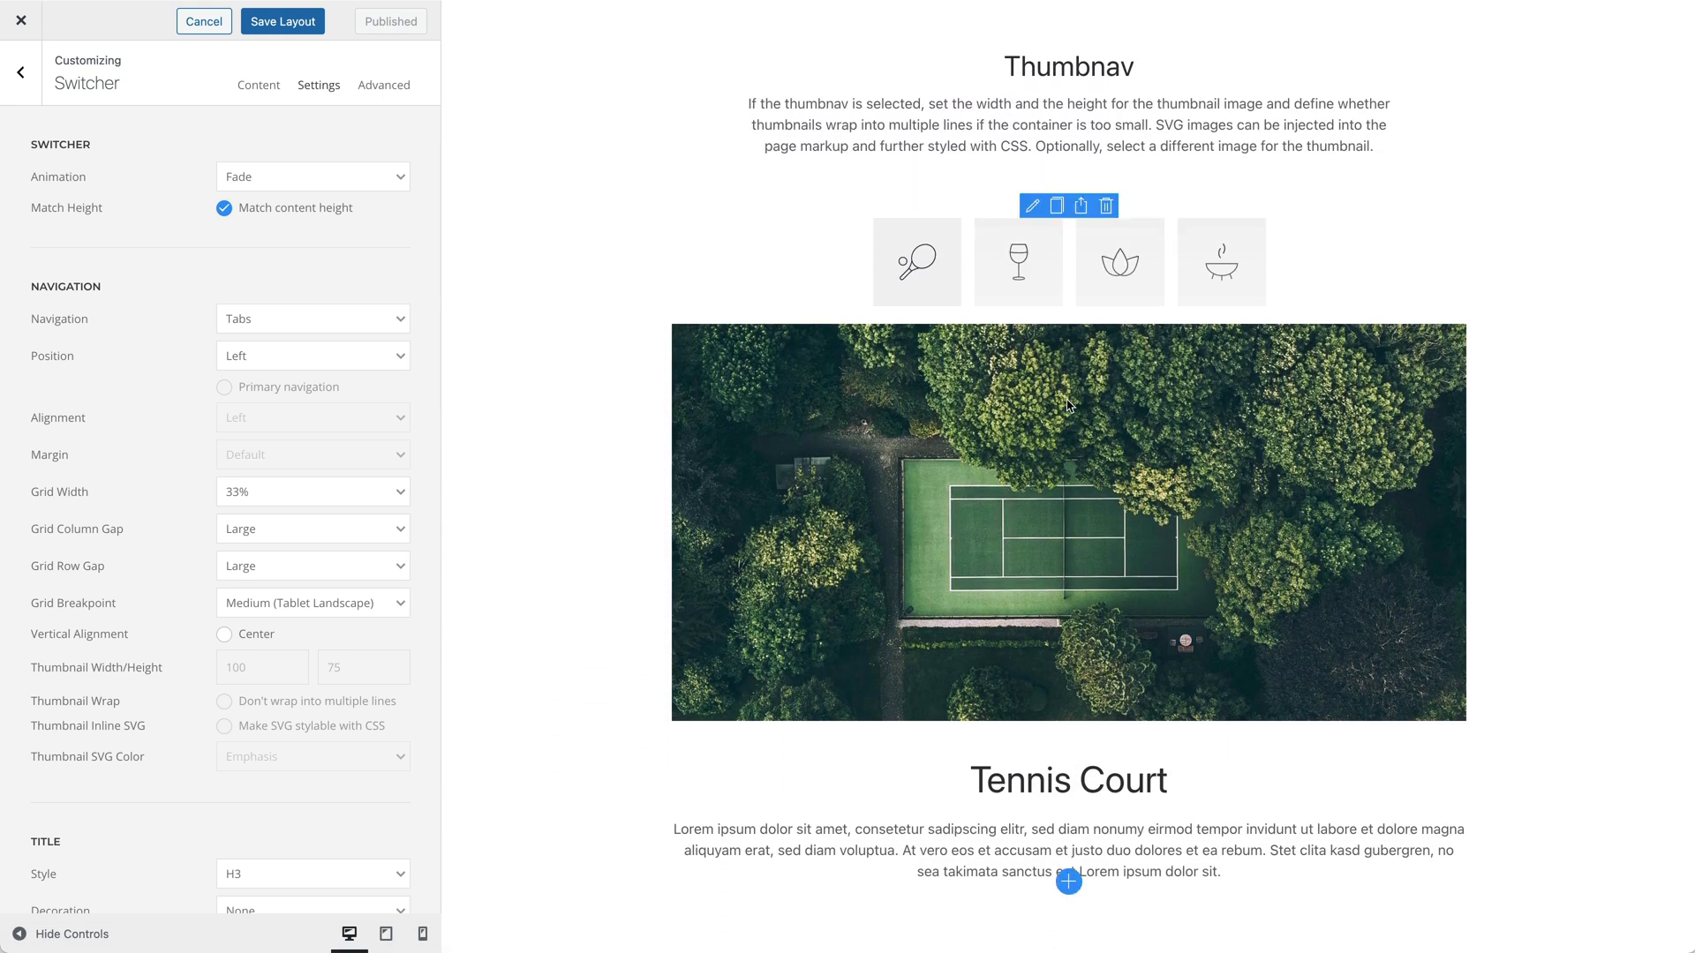
click(1030, 207)
click(320, 86)
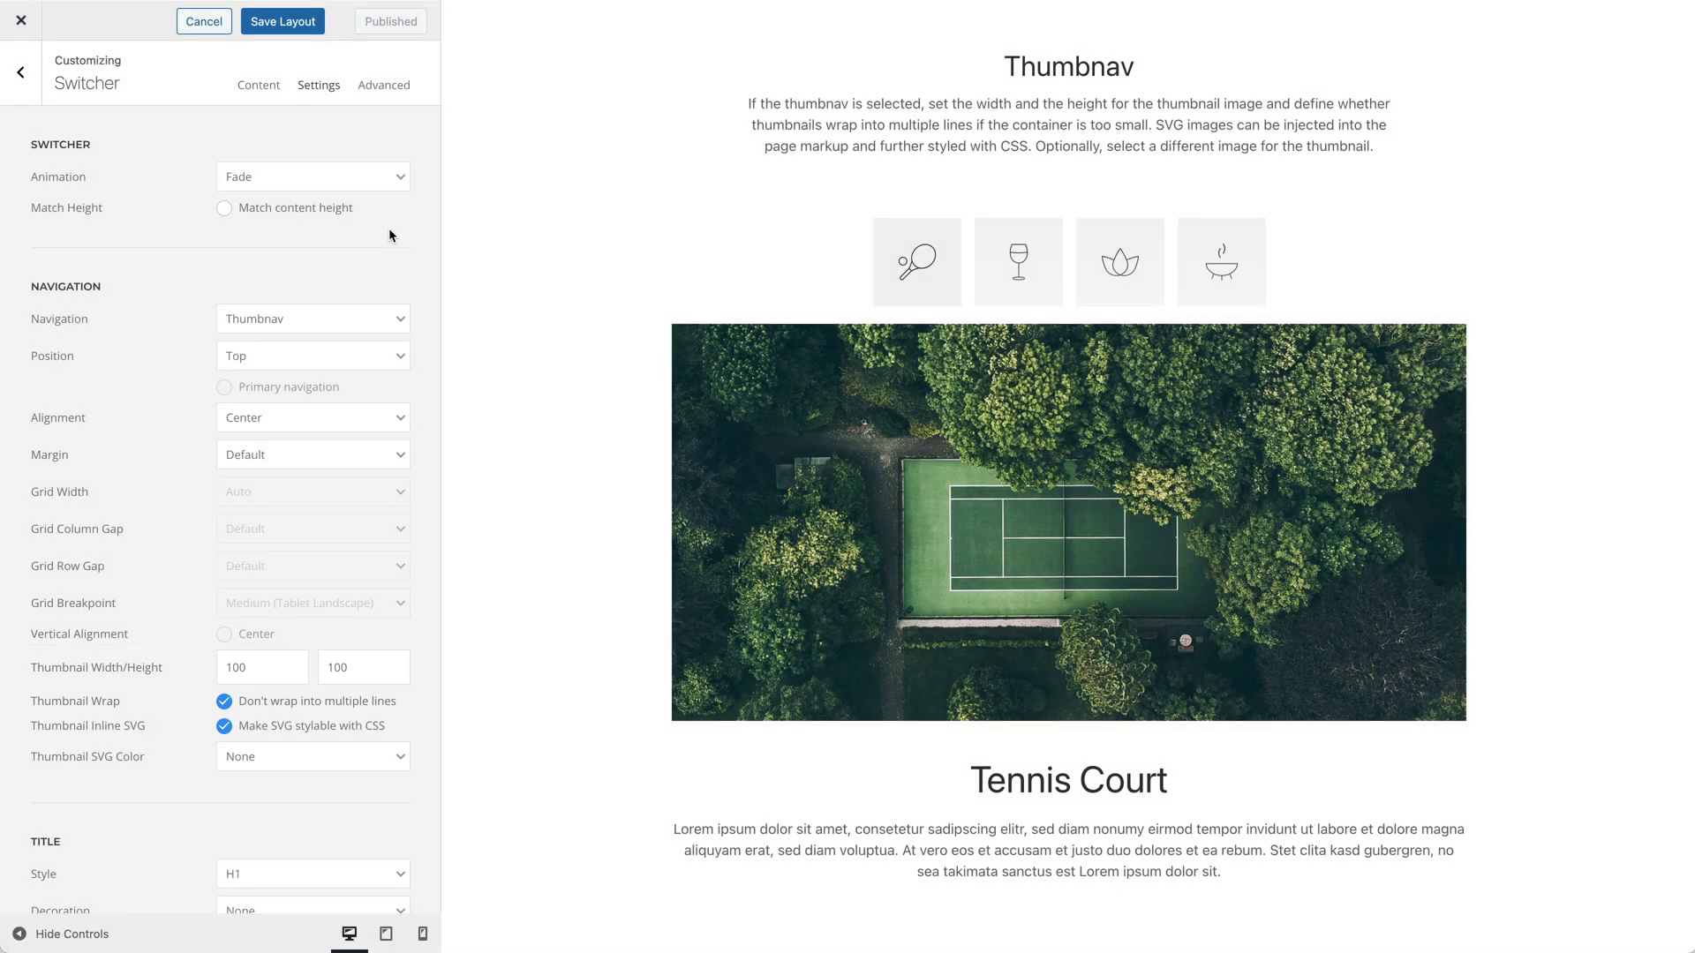
- Preview the wine glass, lotus and barbecue thumbnail slides of the thumbnav switcher
click(1008, 287)
click(1116, 289)
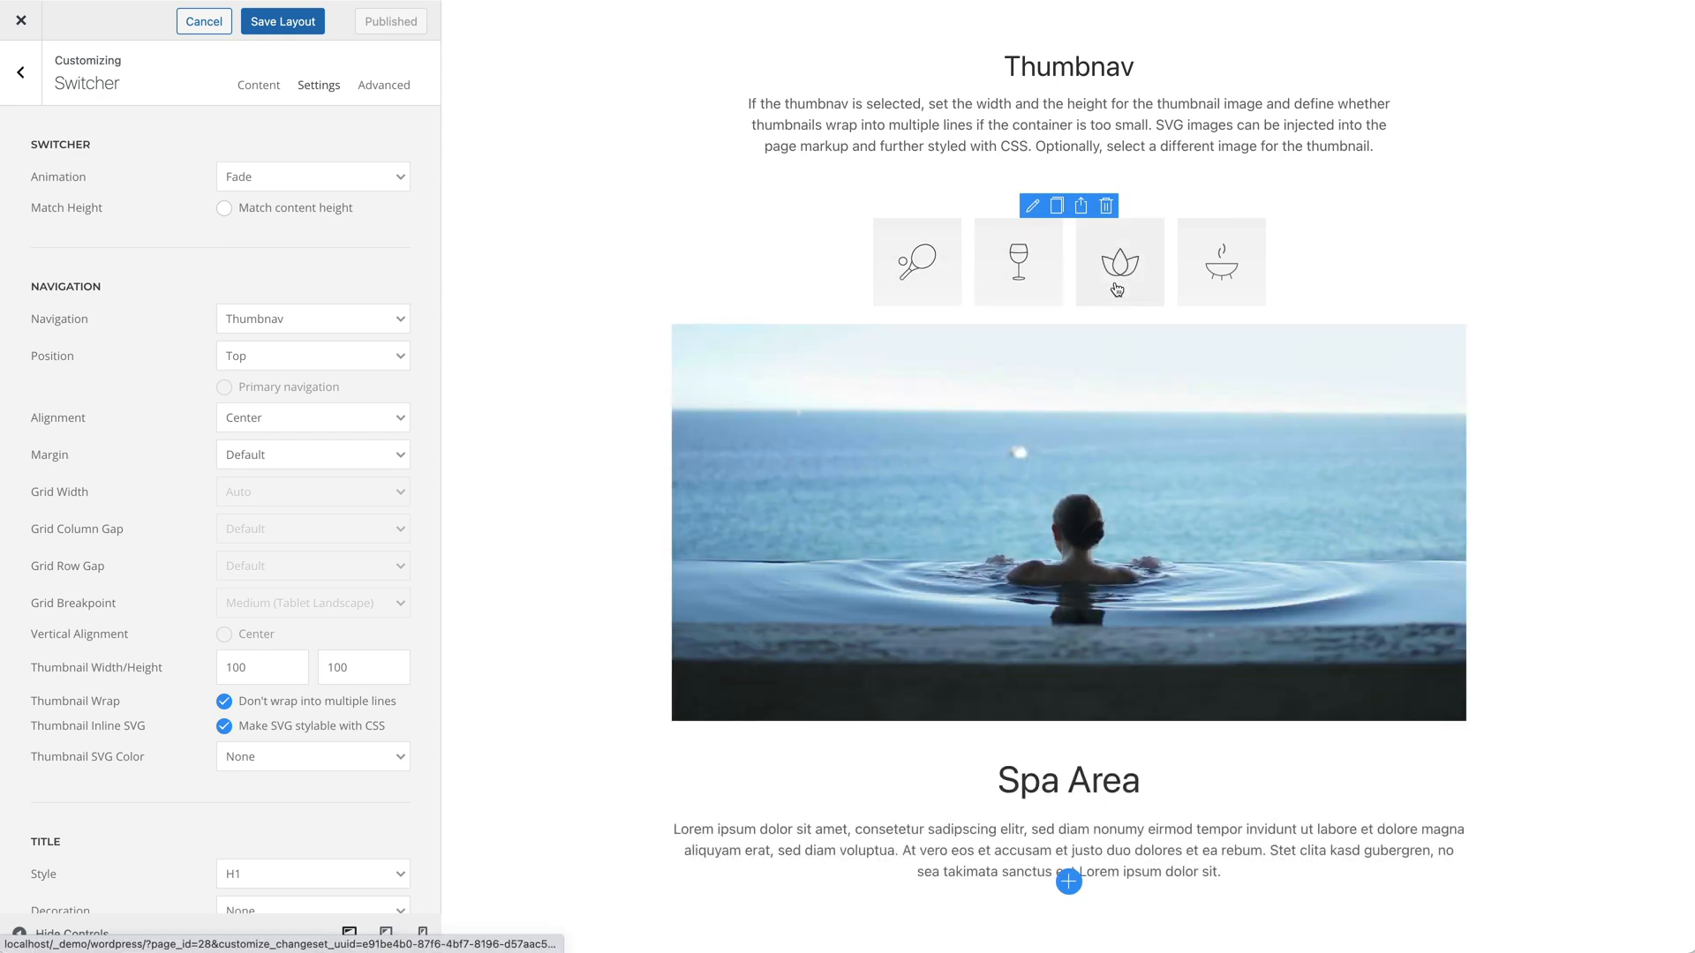
click(1203, 289)
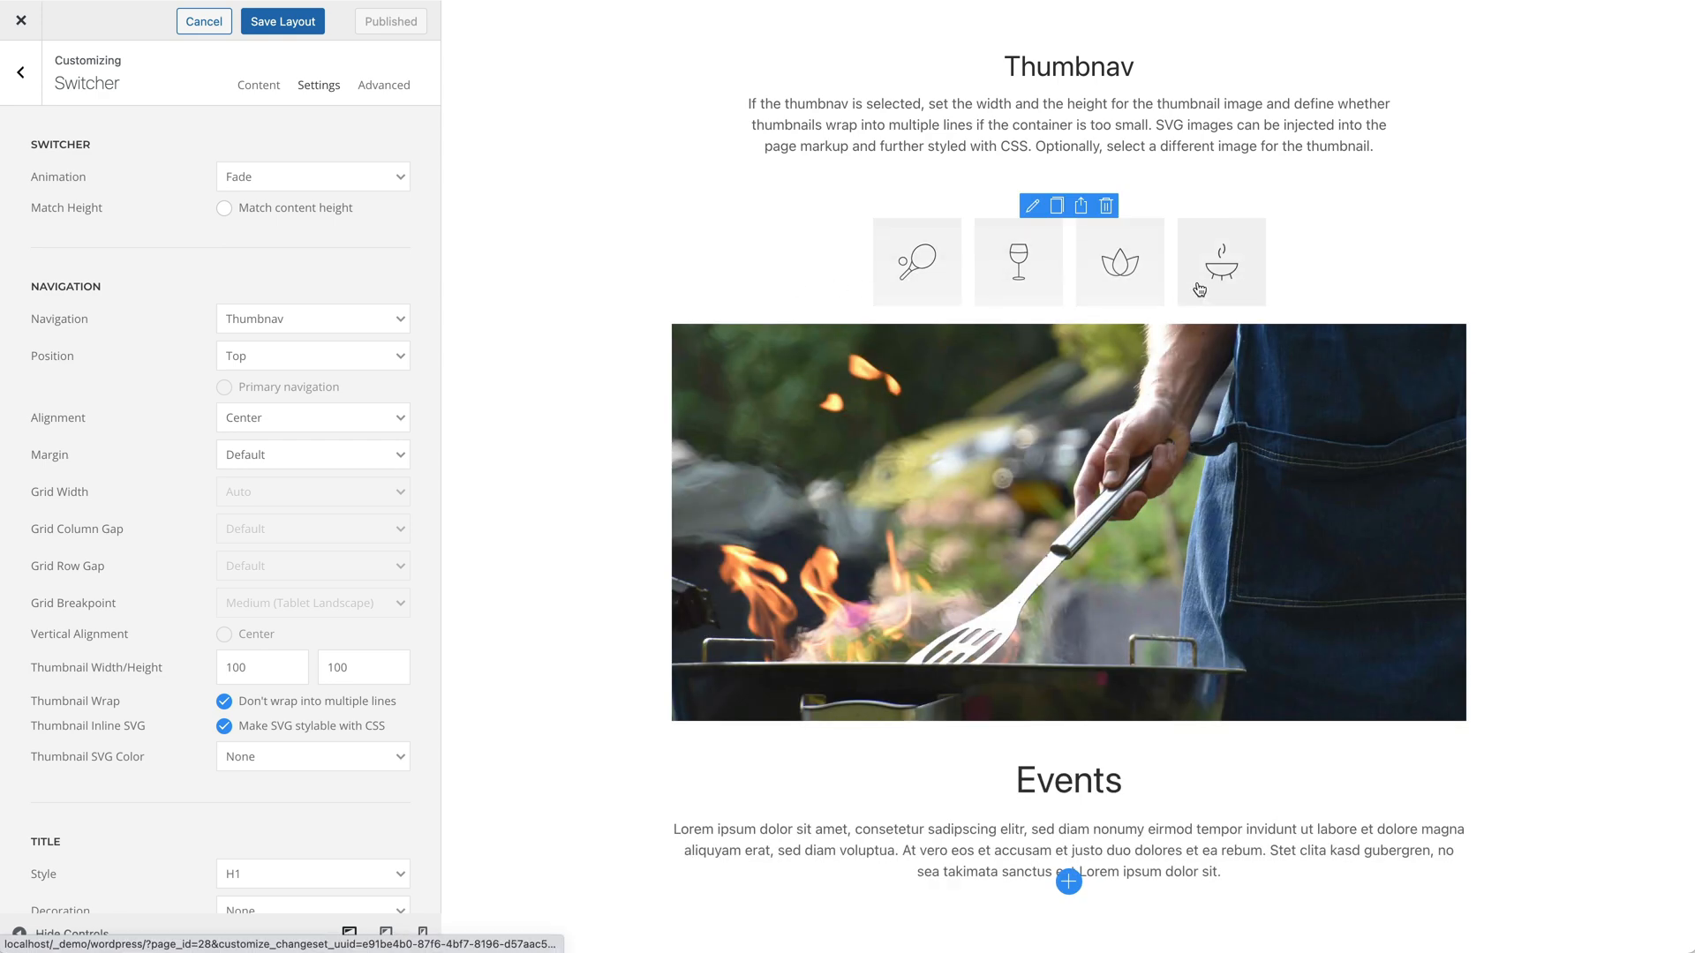
- Open the Tennis Court item of the thumbnav switcher and view its navigation thumbnail field
click(257, 88)
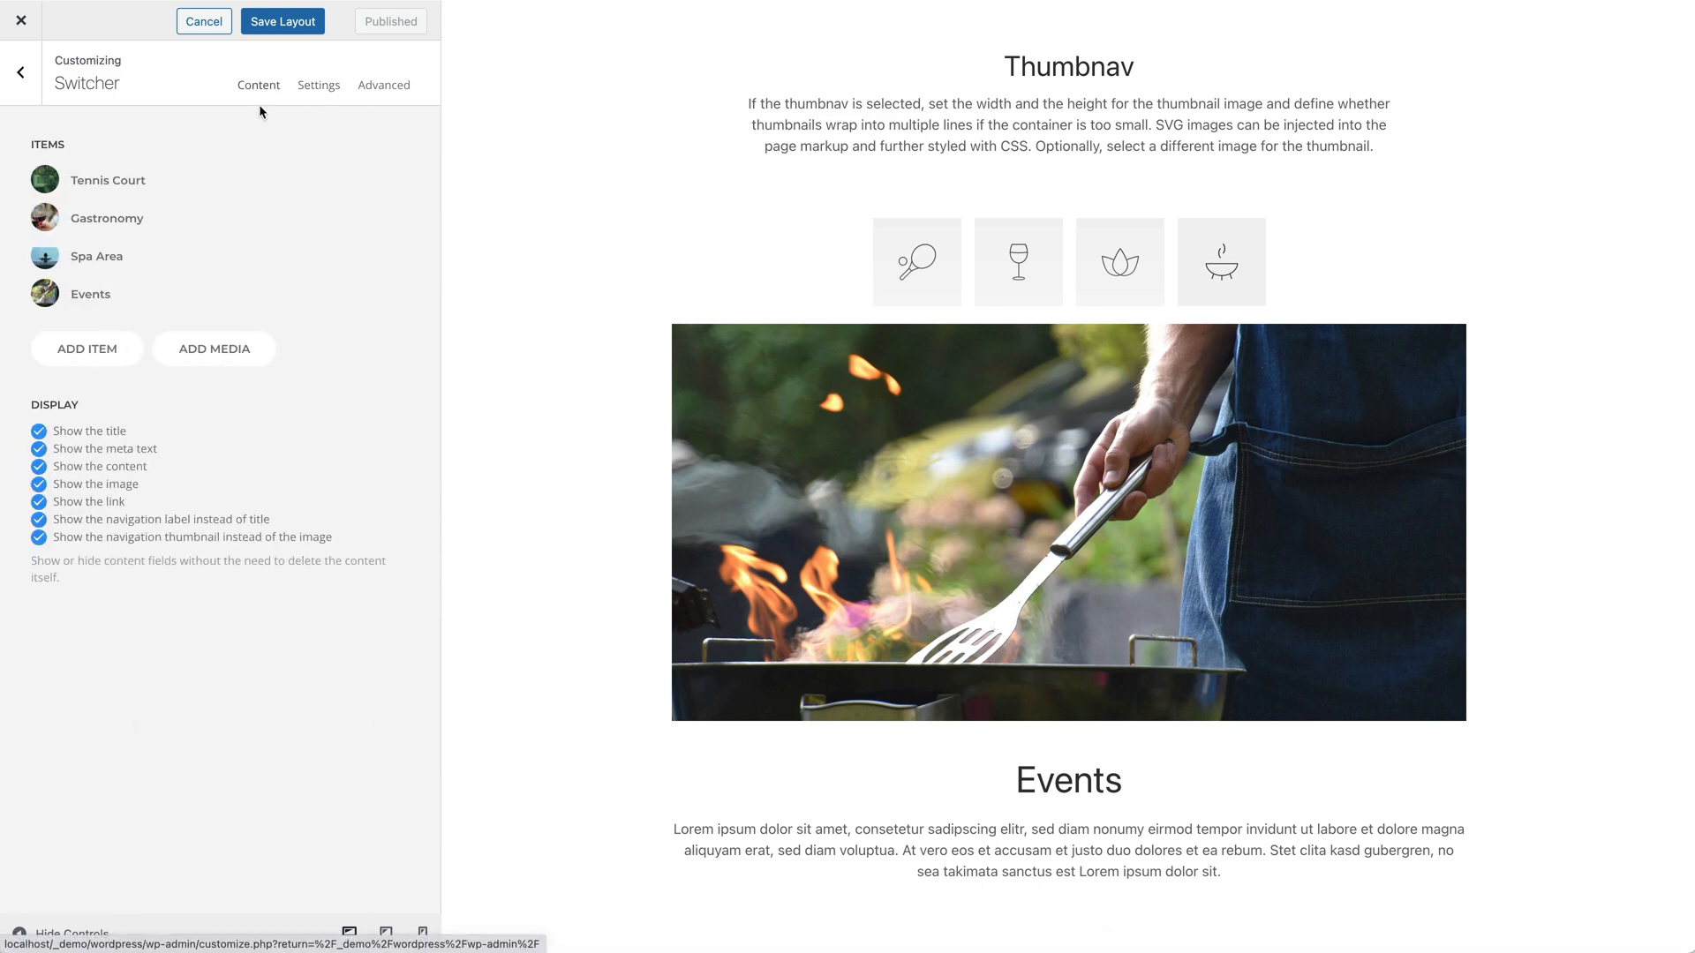
click(270, 177)
scroll(276, 202, down, 7)
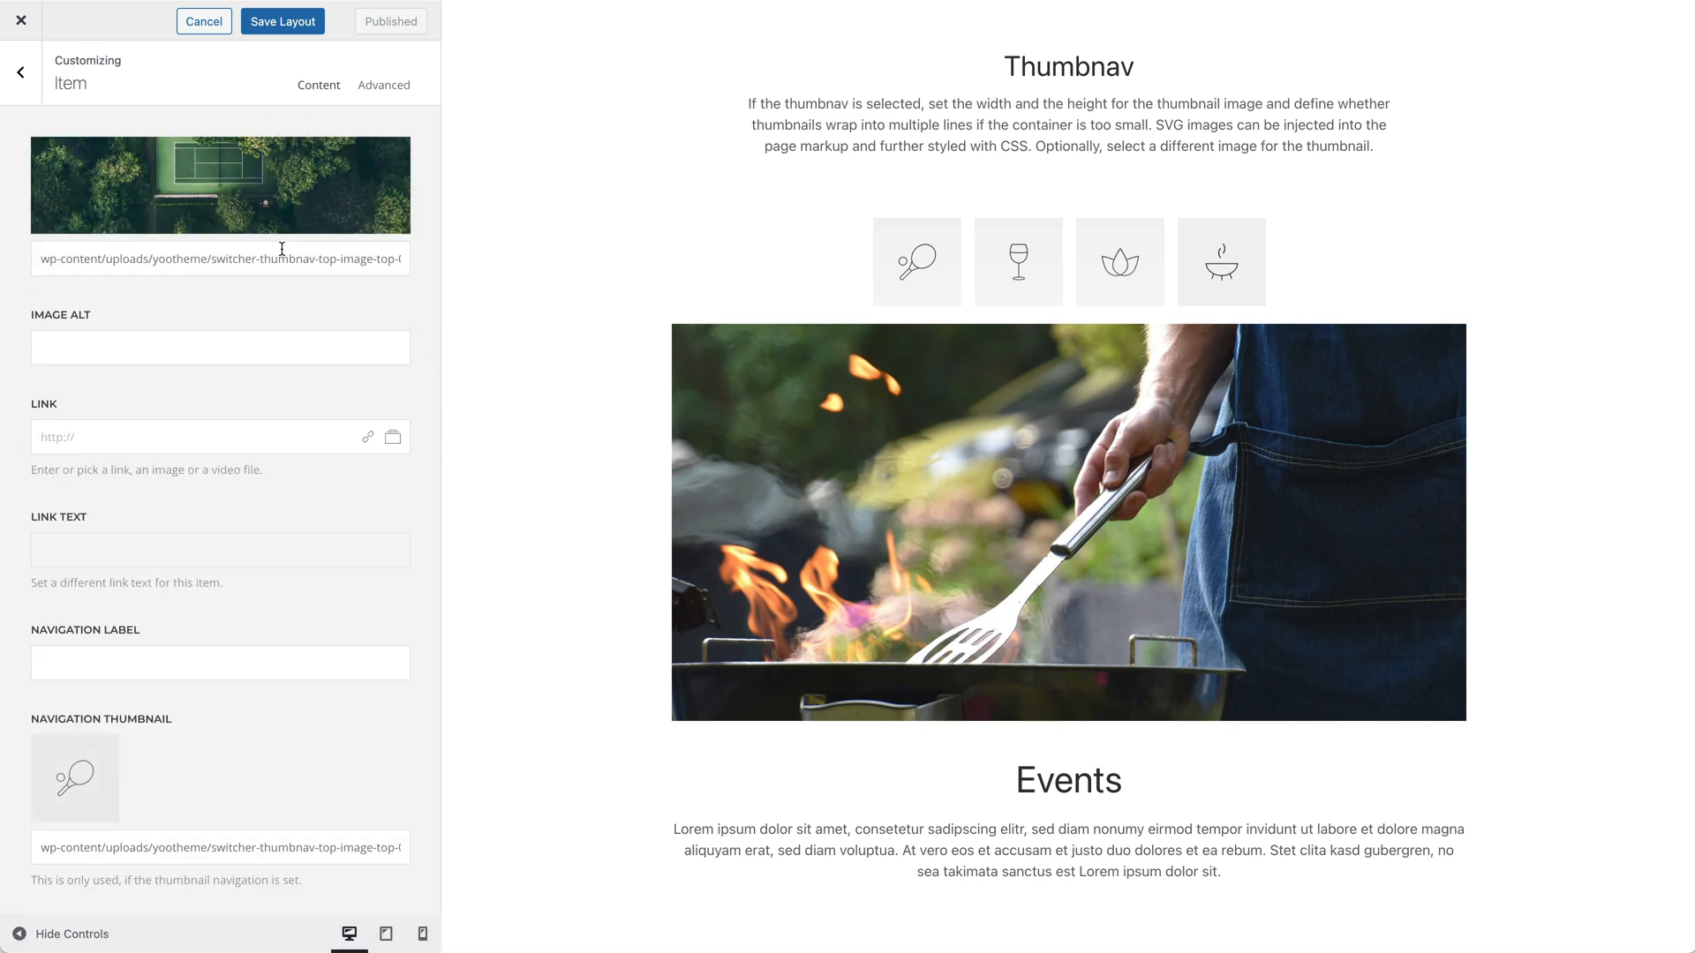
- Make the logo thumbnail SVGs of the testimonial quote switcher stylable with CSS and set their SVG color to Emphasis
scroll(479, 264, down, 5)
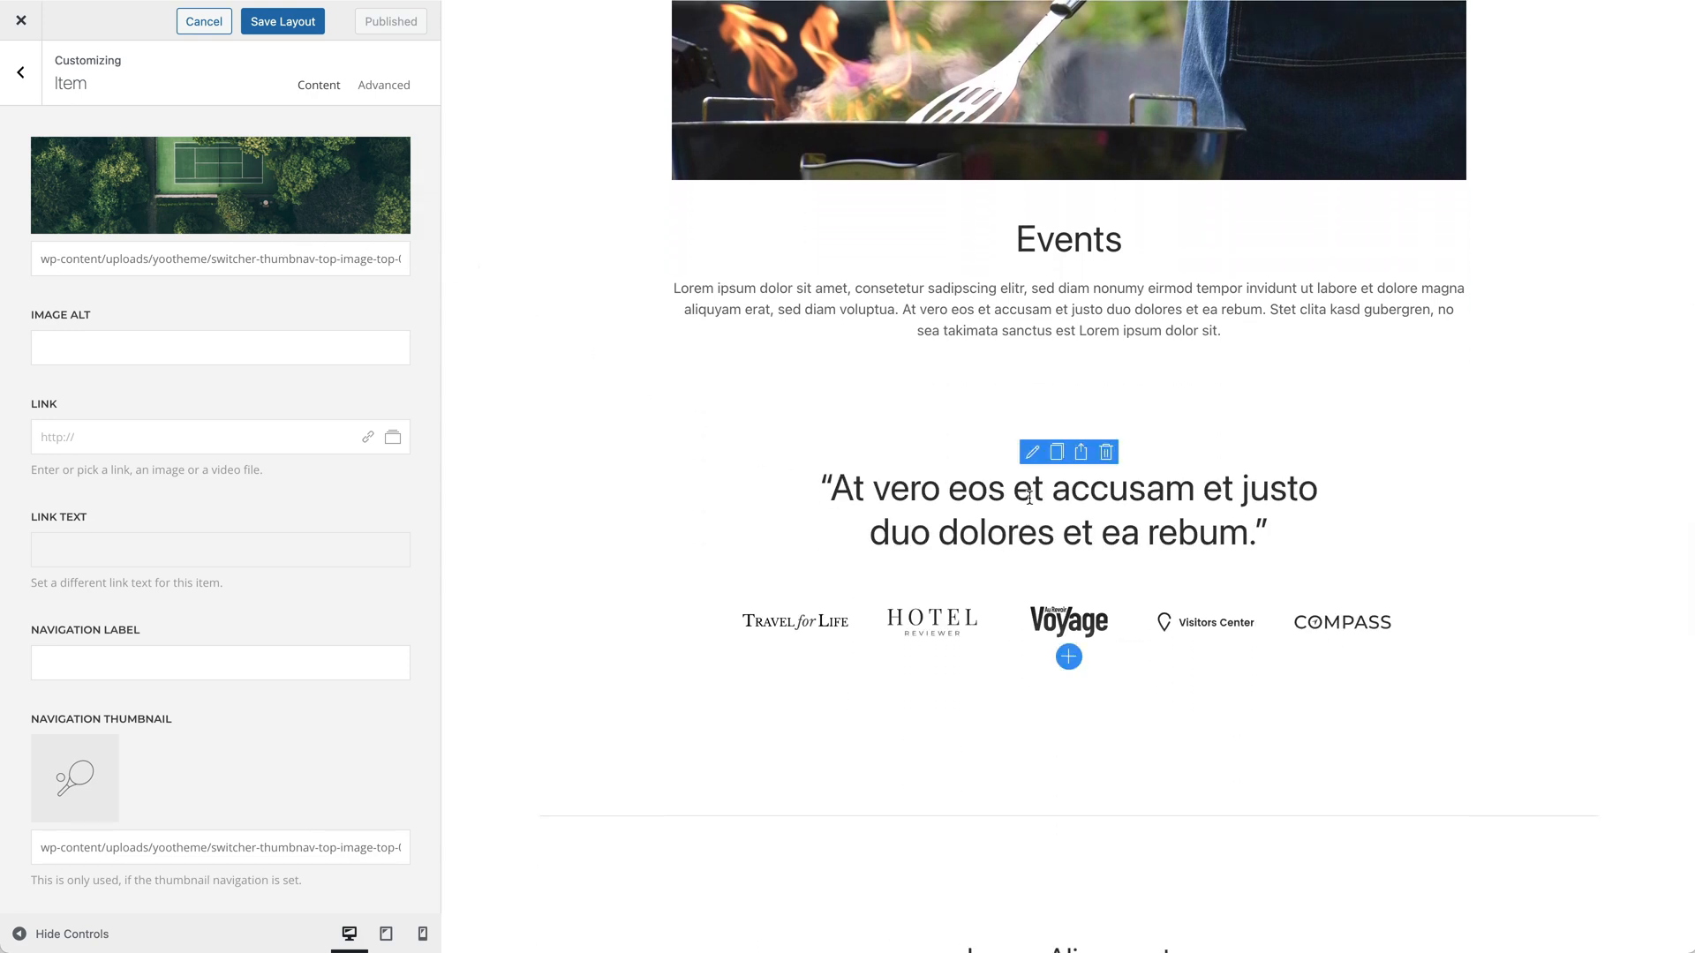
click(1039, 452)
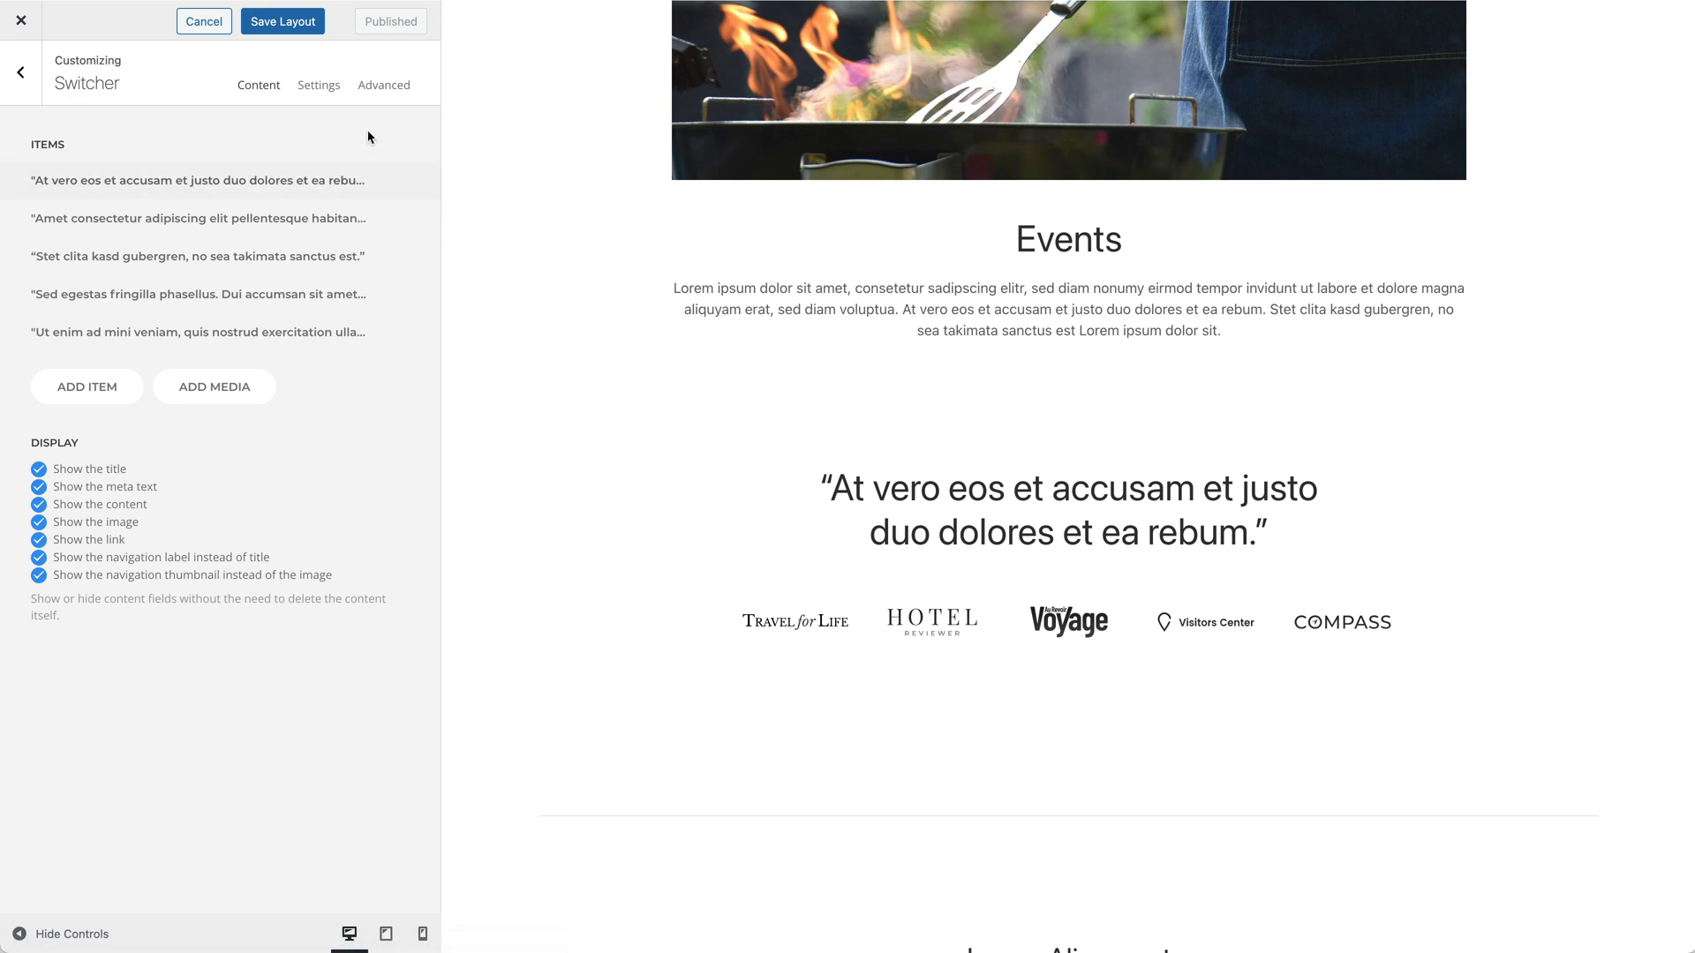
click(318, 85)
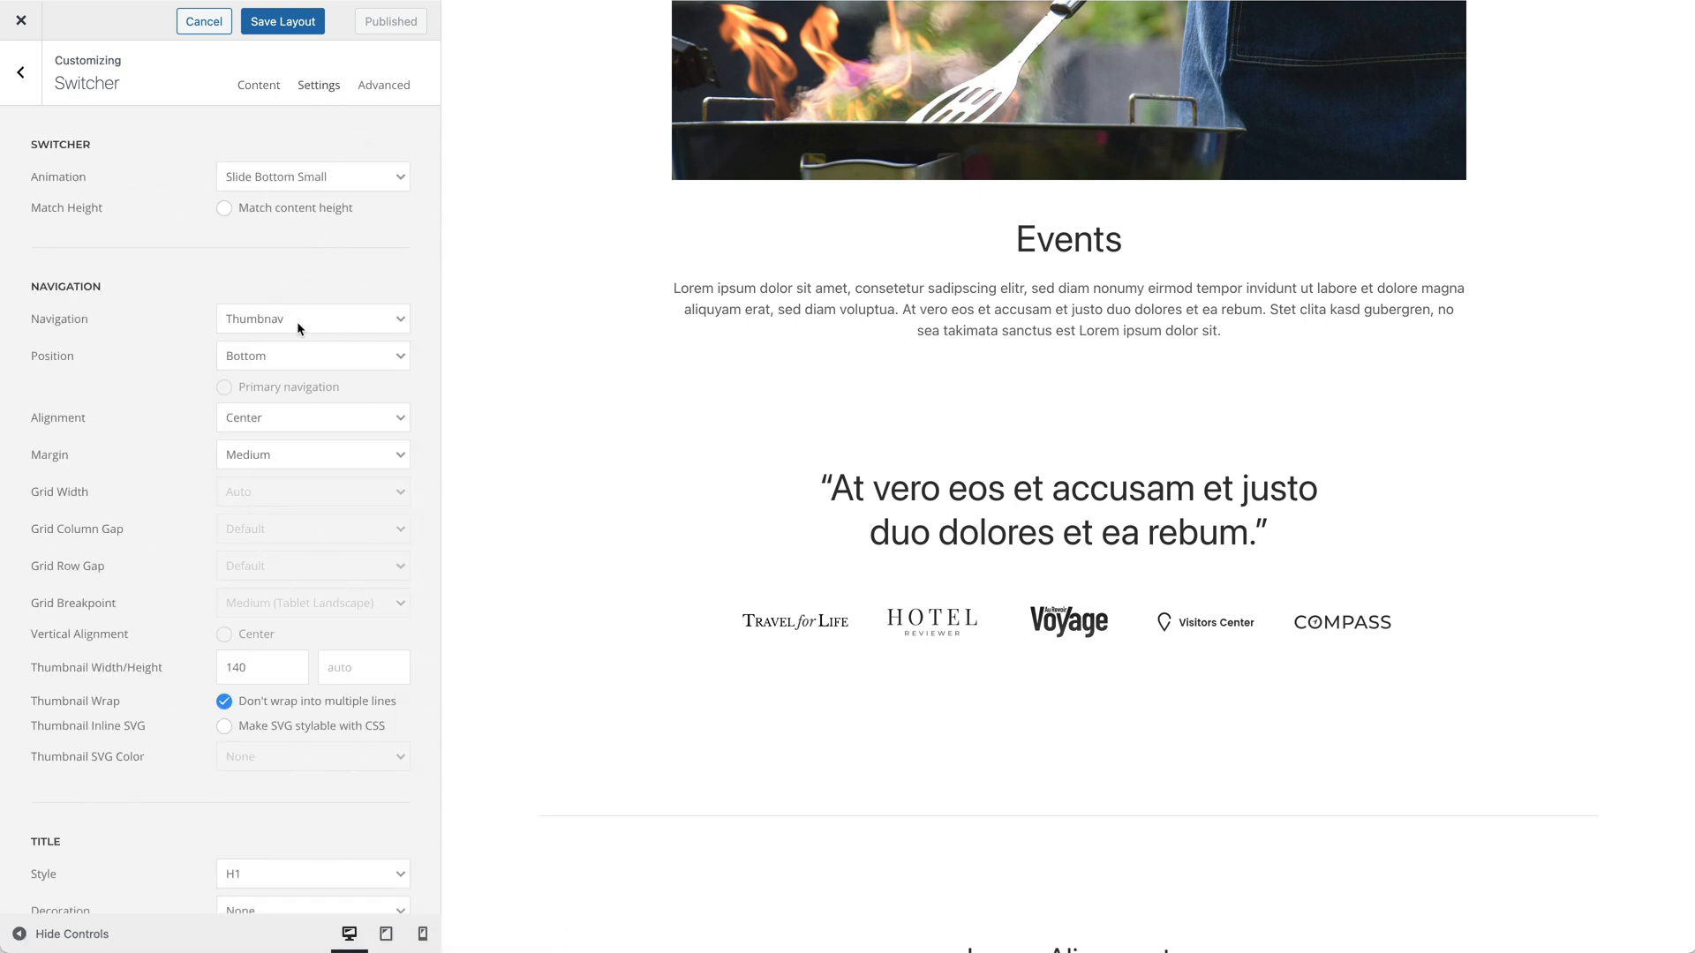
click(226, 726)
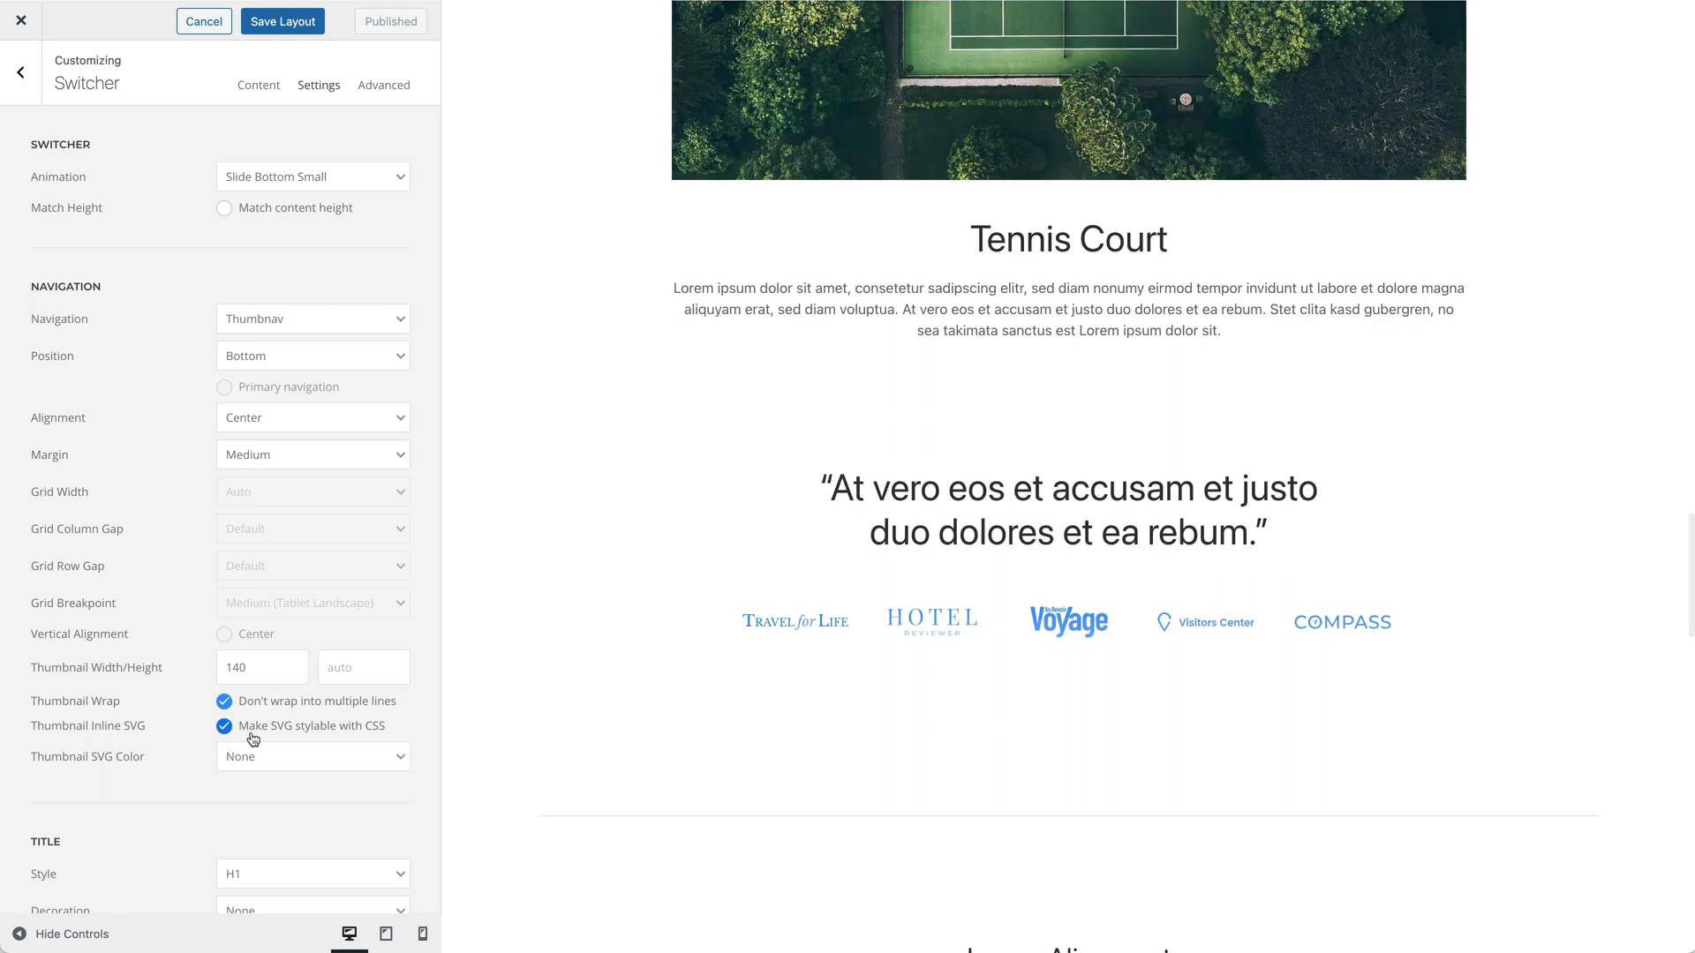
click(324, 758)
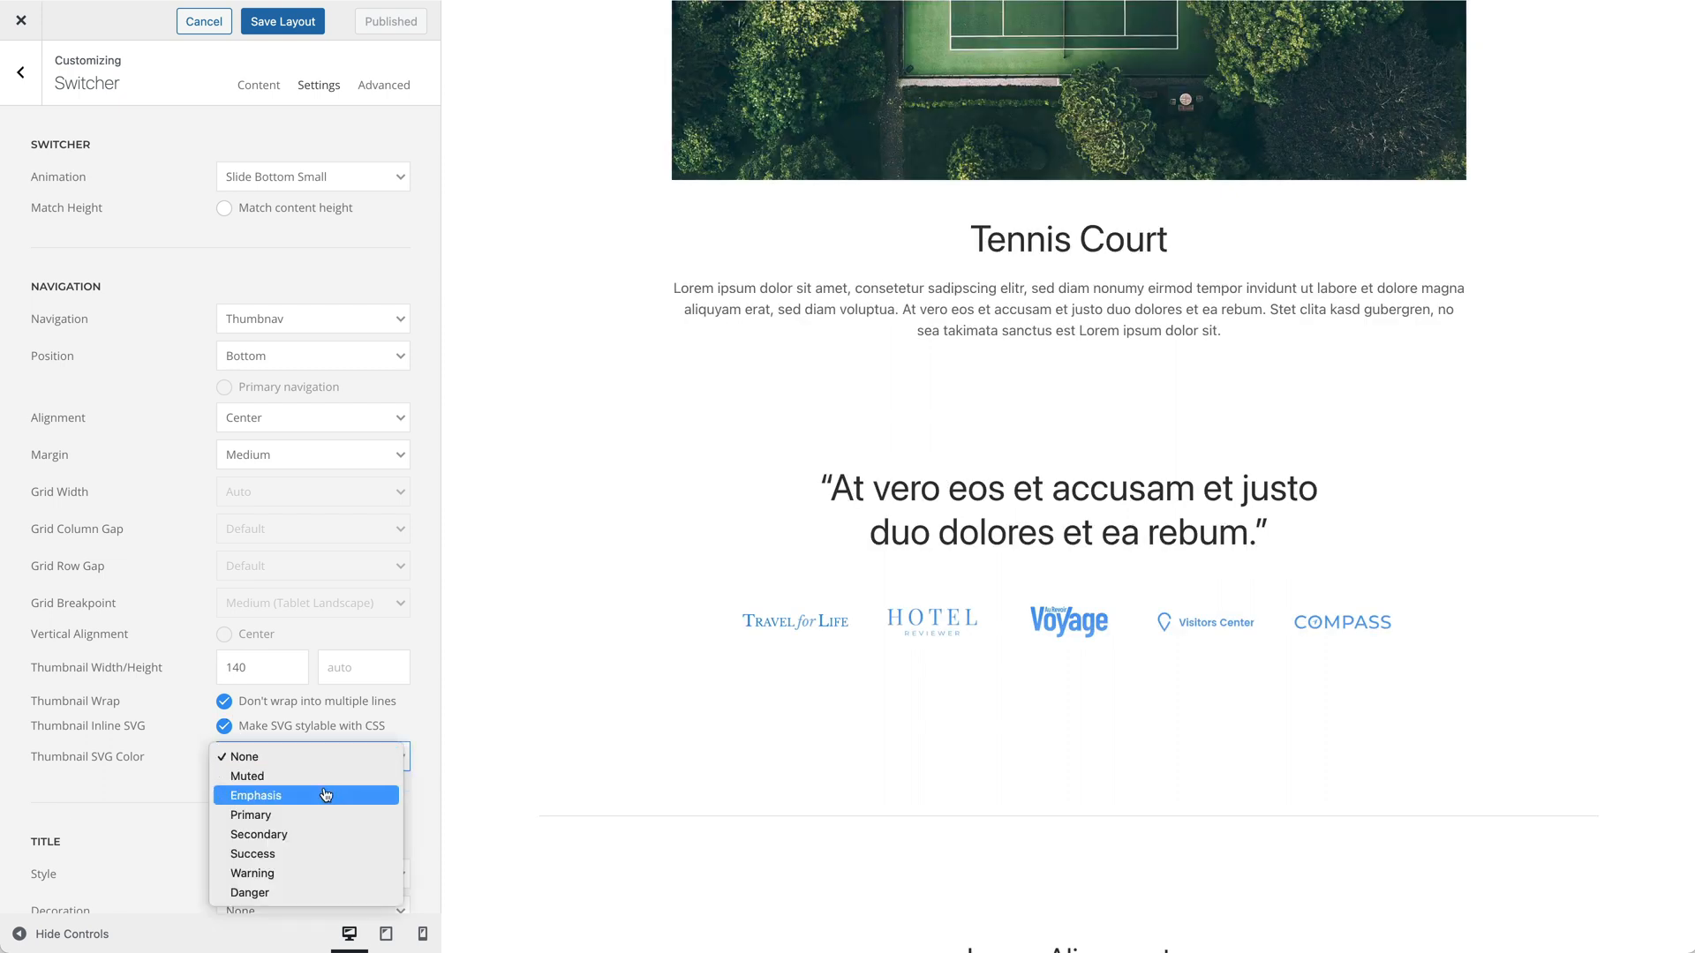
click(326, 796)
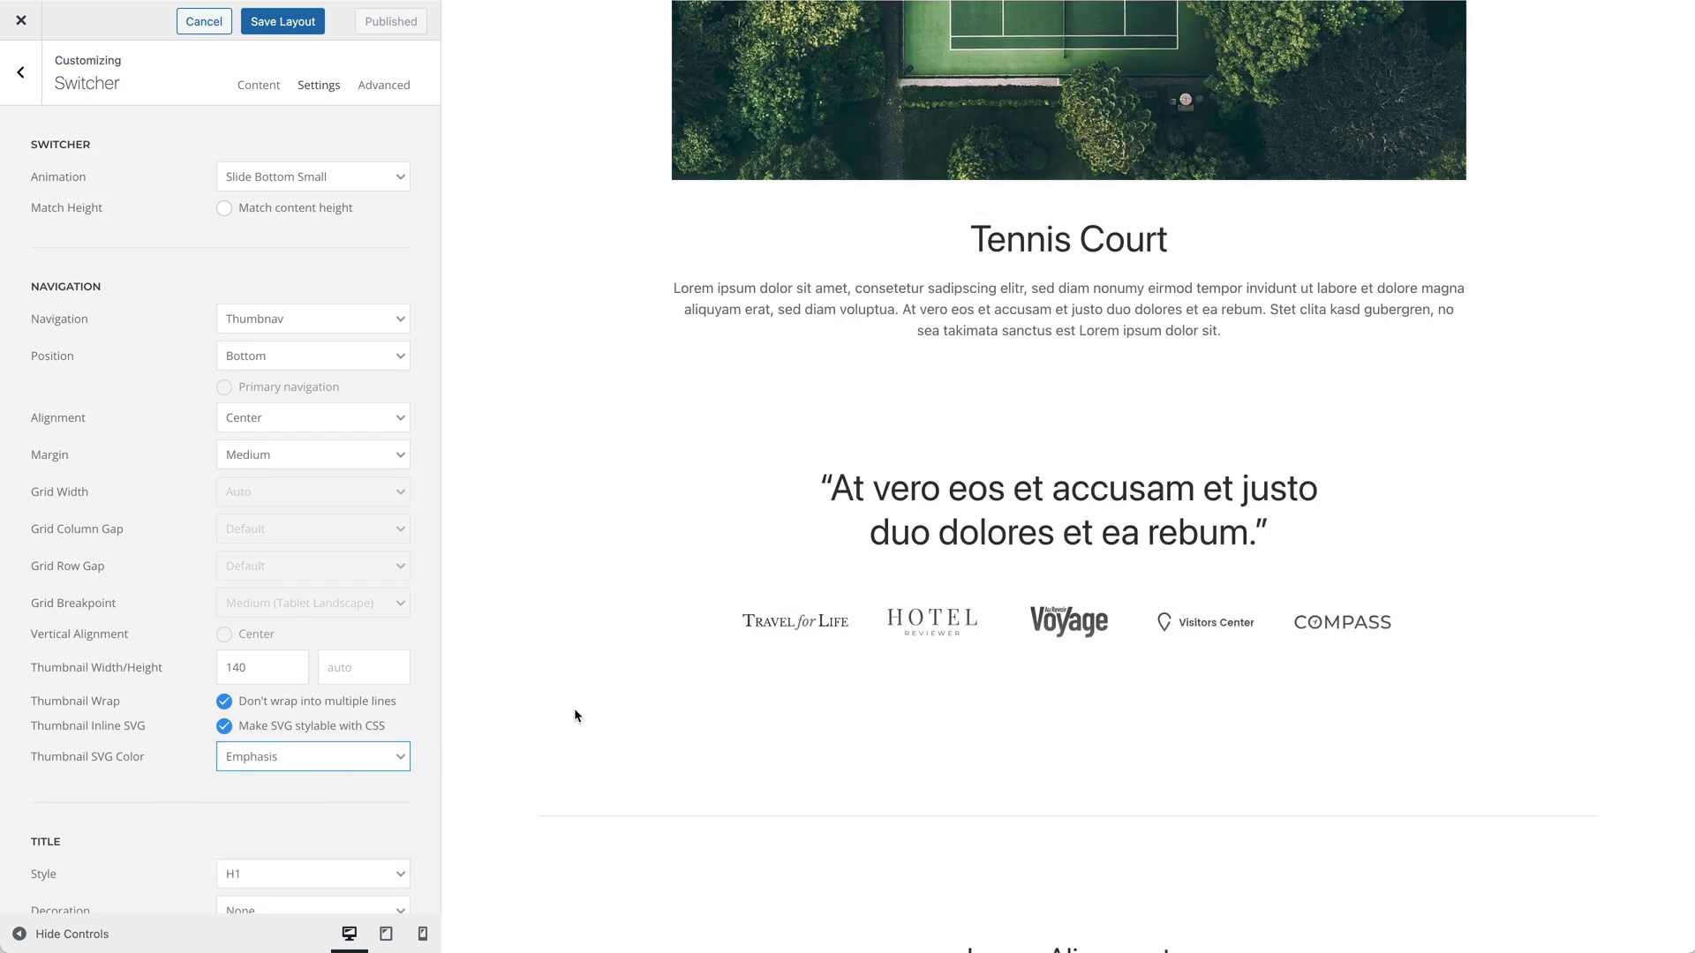
- Open the settings of the switcher in the Image Alignment section and view its Image options
scroll(574, 707, down, 10)
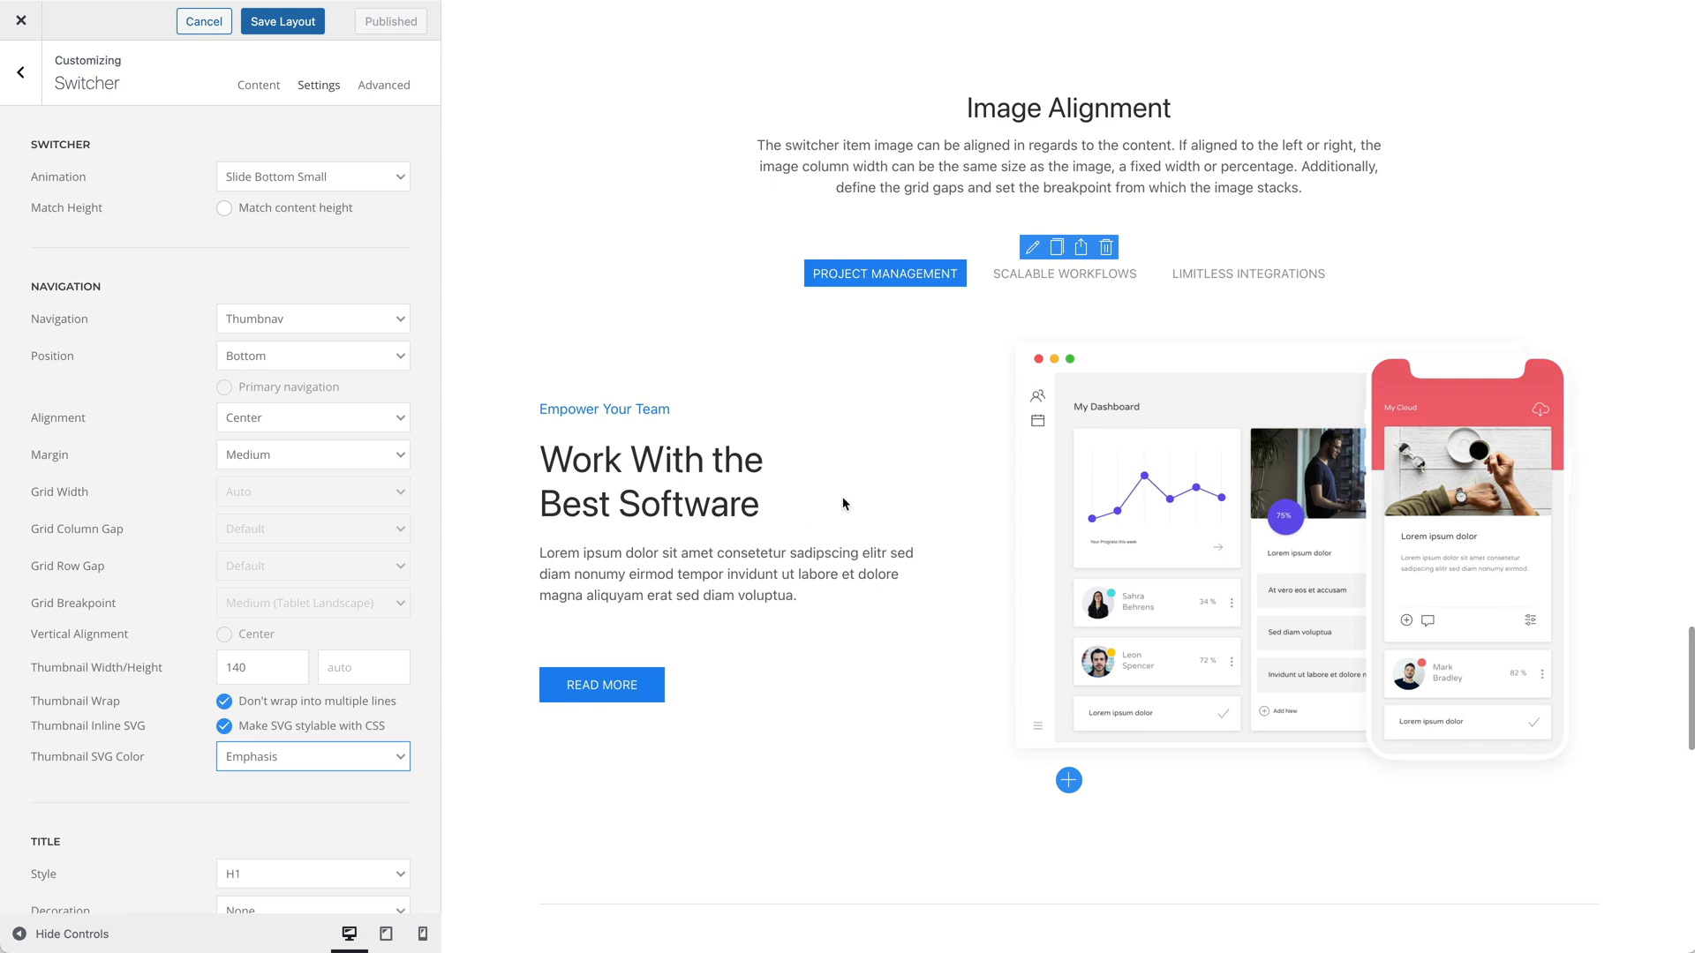
click(1032, 247)
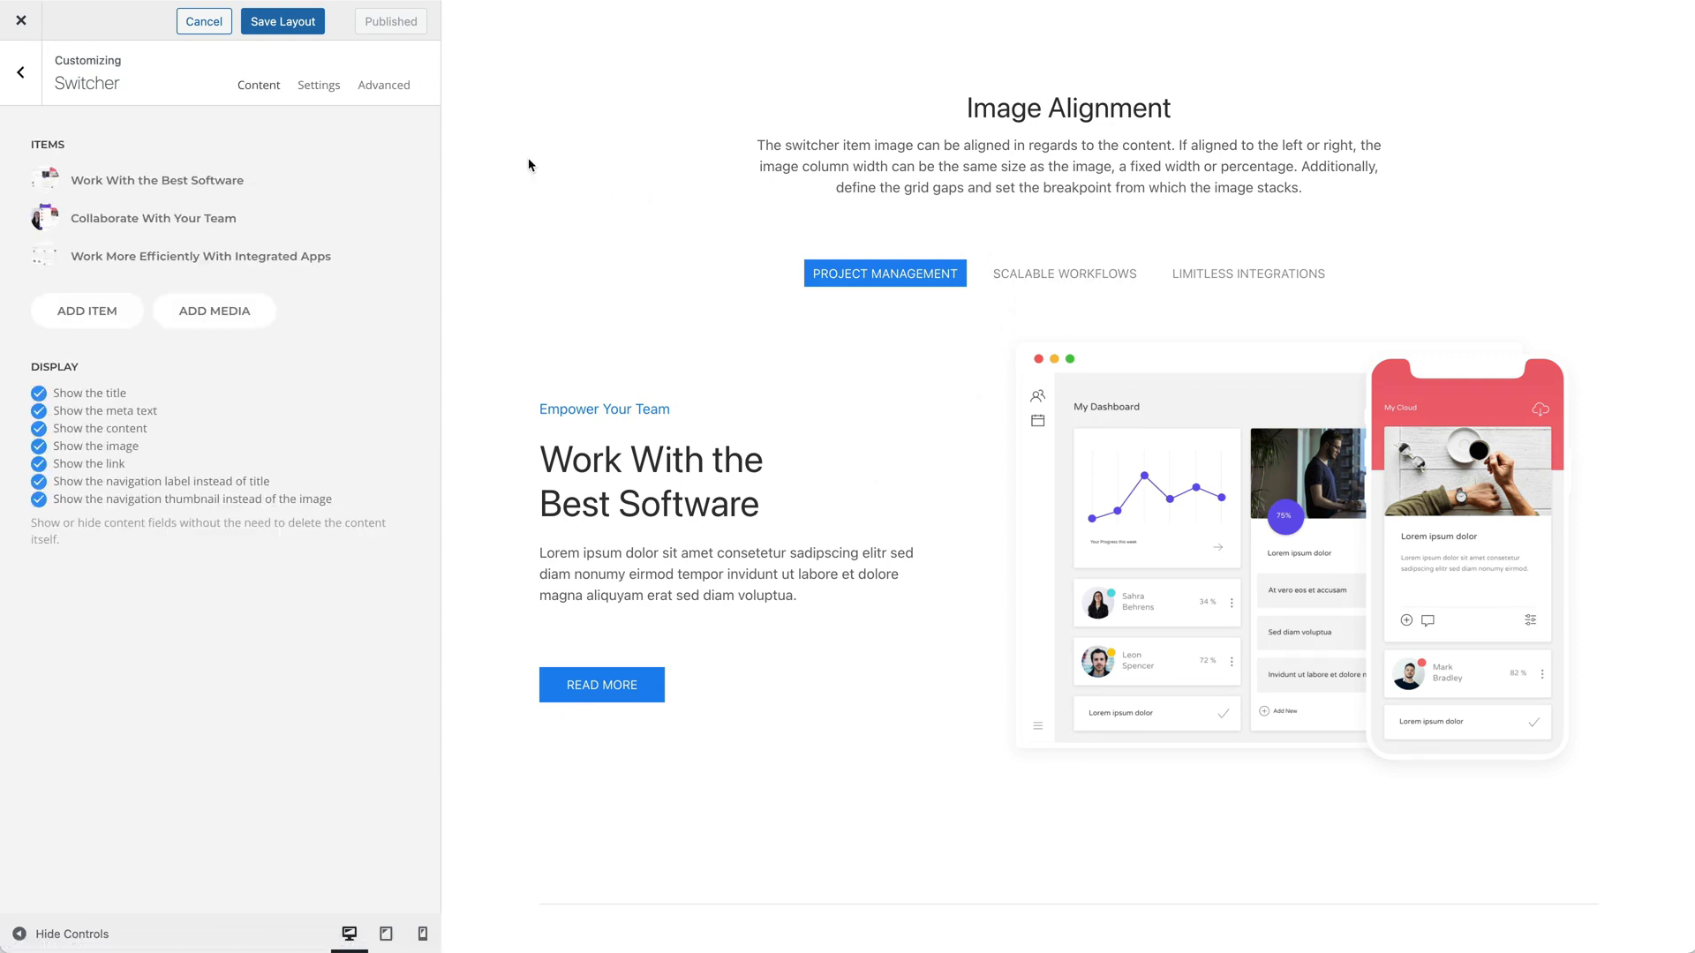
click(319, 84)
scroll(325, 176, down, 2)
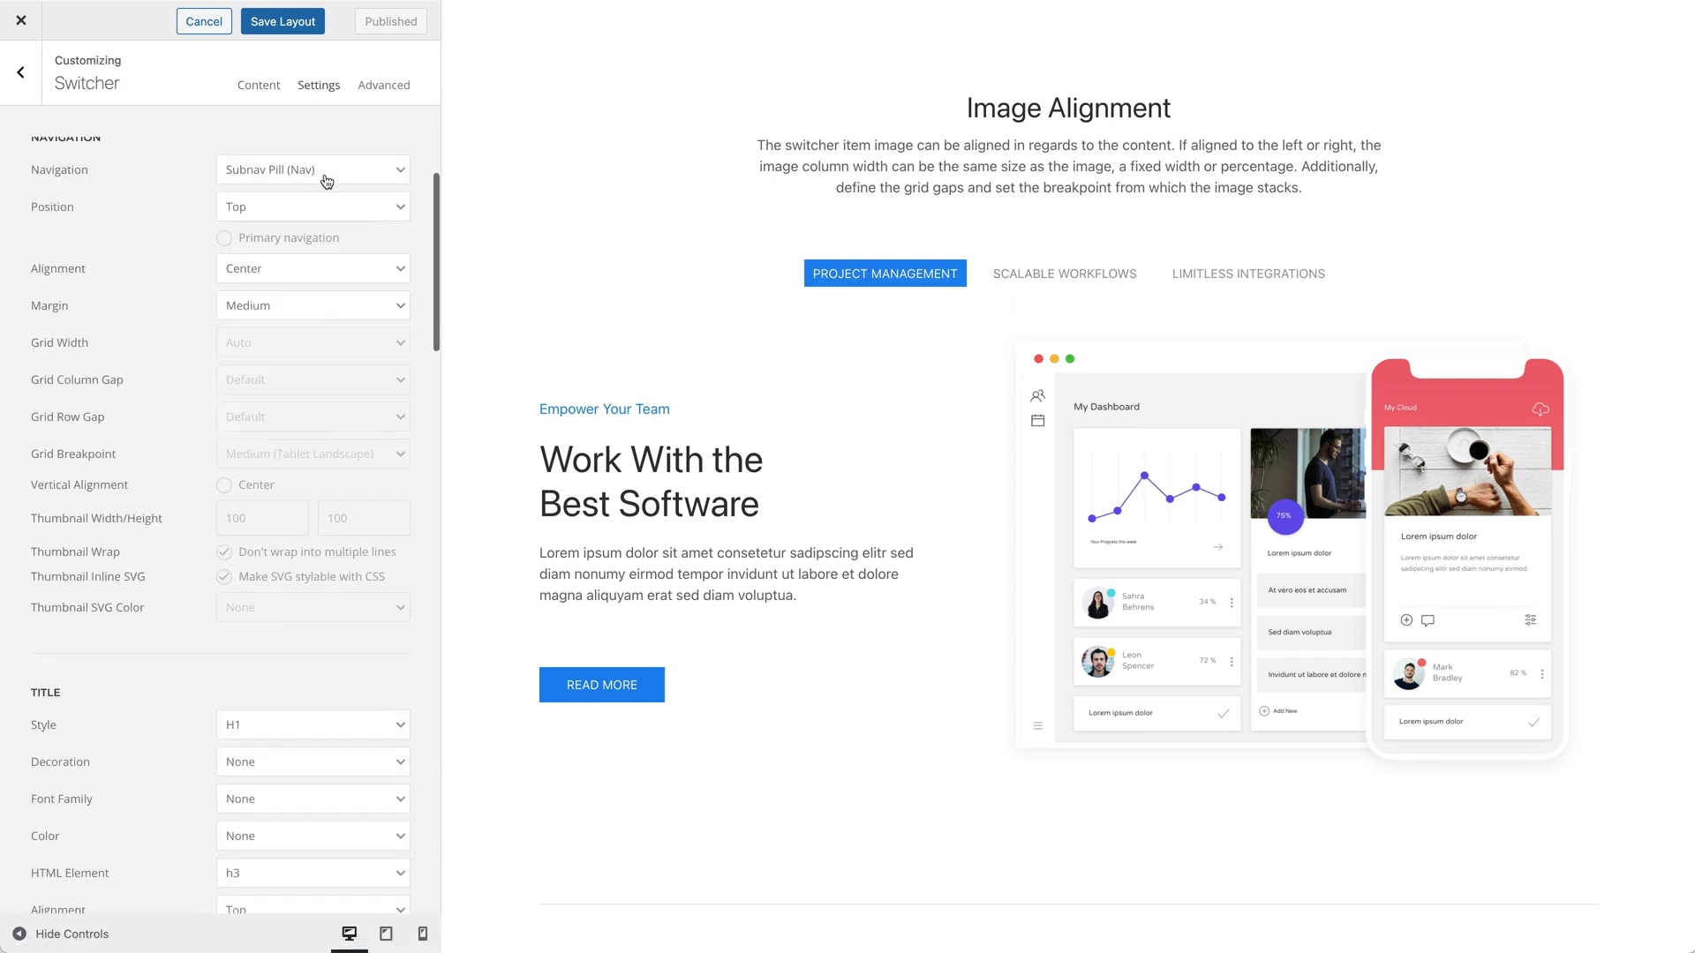
scroll(326, 180, down, 15)
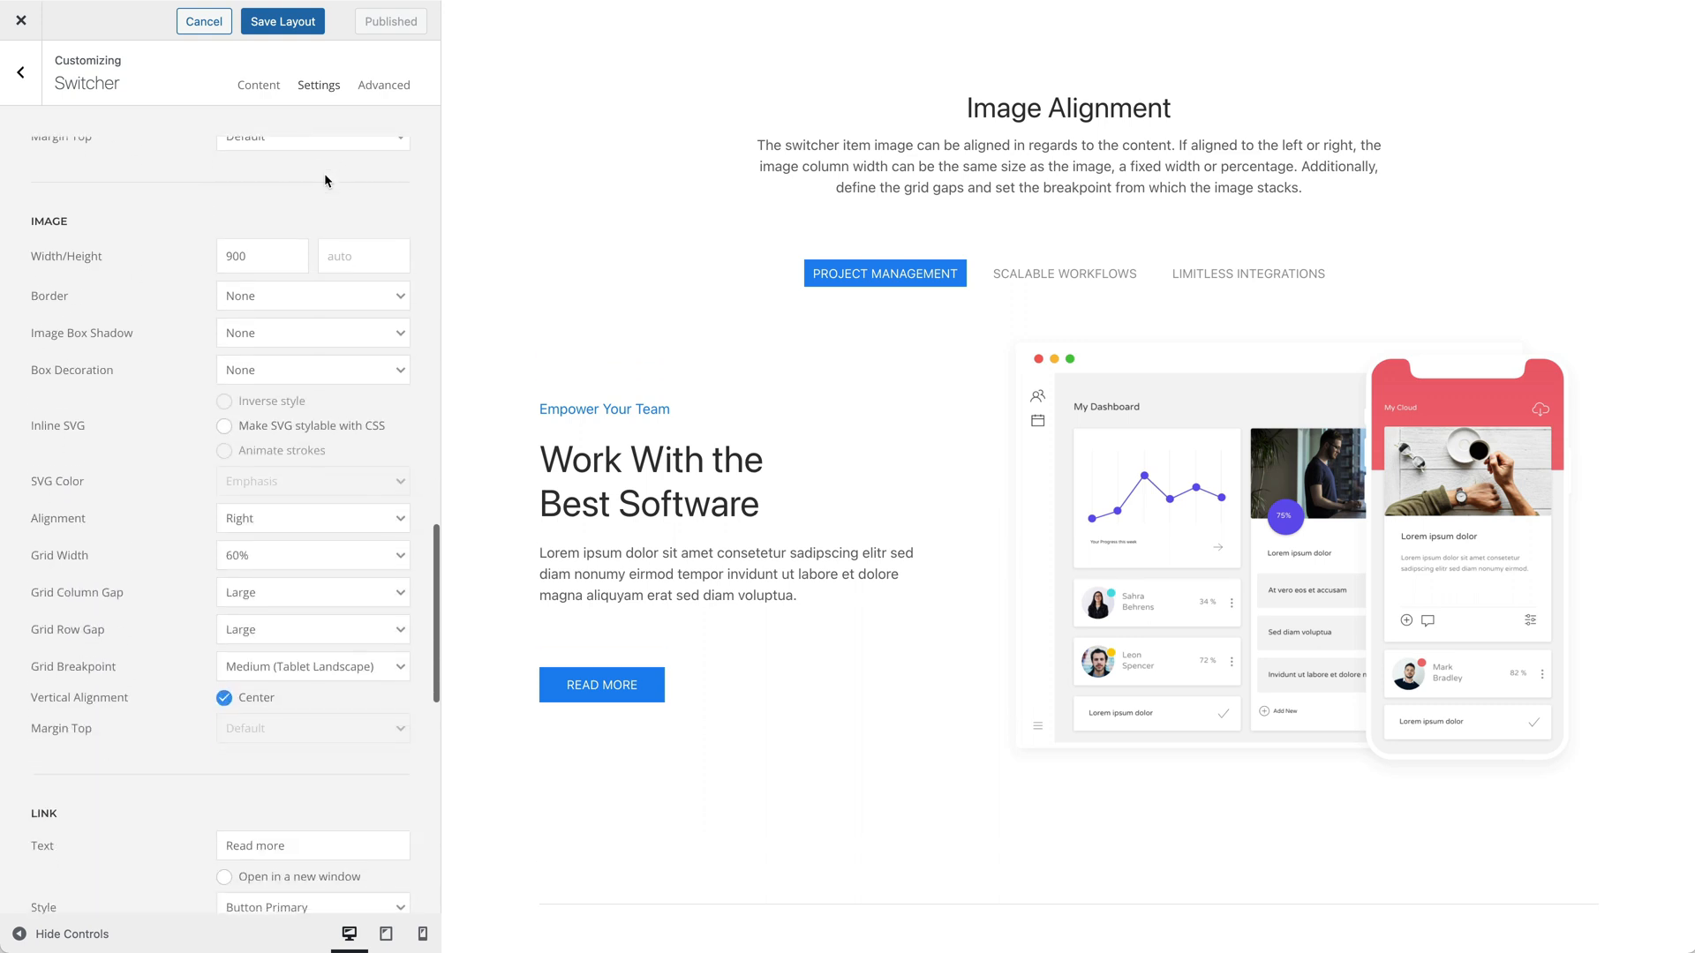
- Look through the image Alignment and Grid Width options and preview the Scalable Workflows and Limitless Integrations slides
click(350, 515)
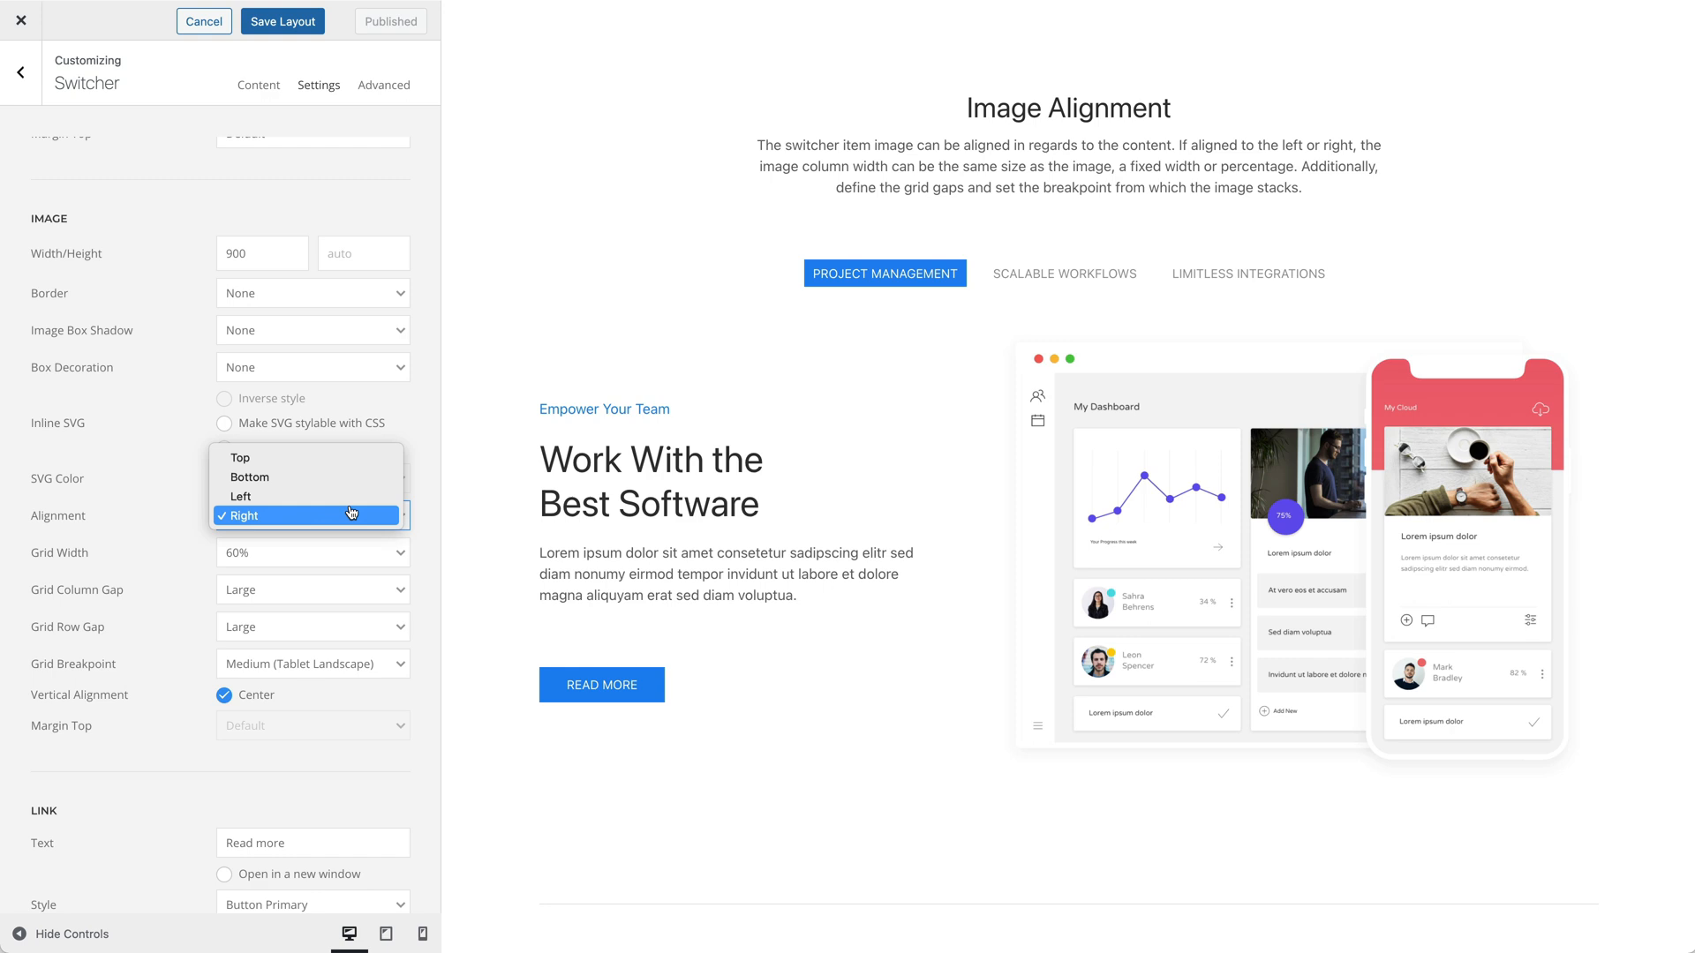
click(350, 516)
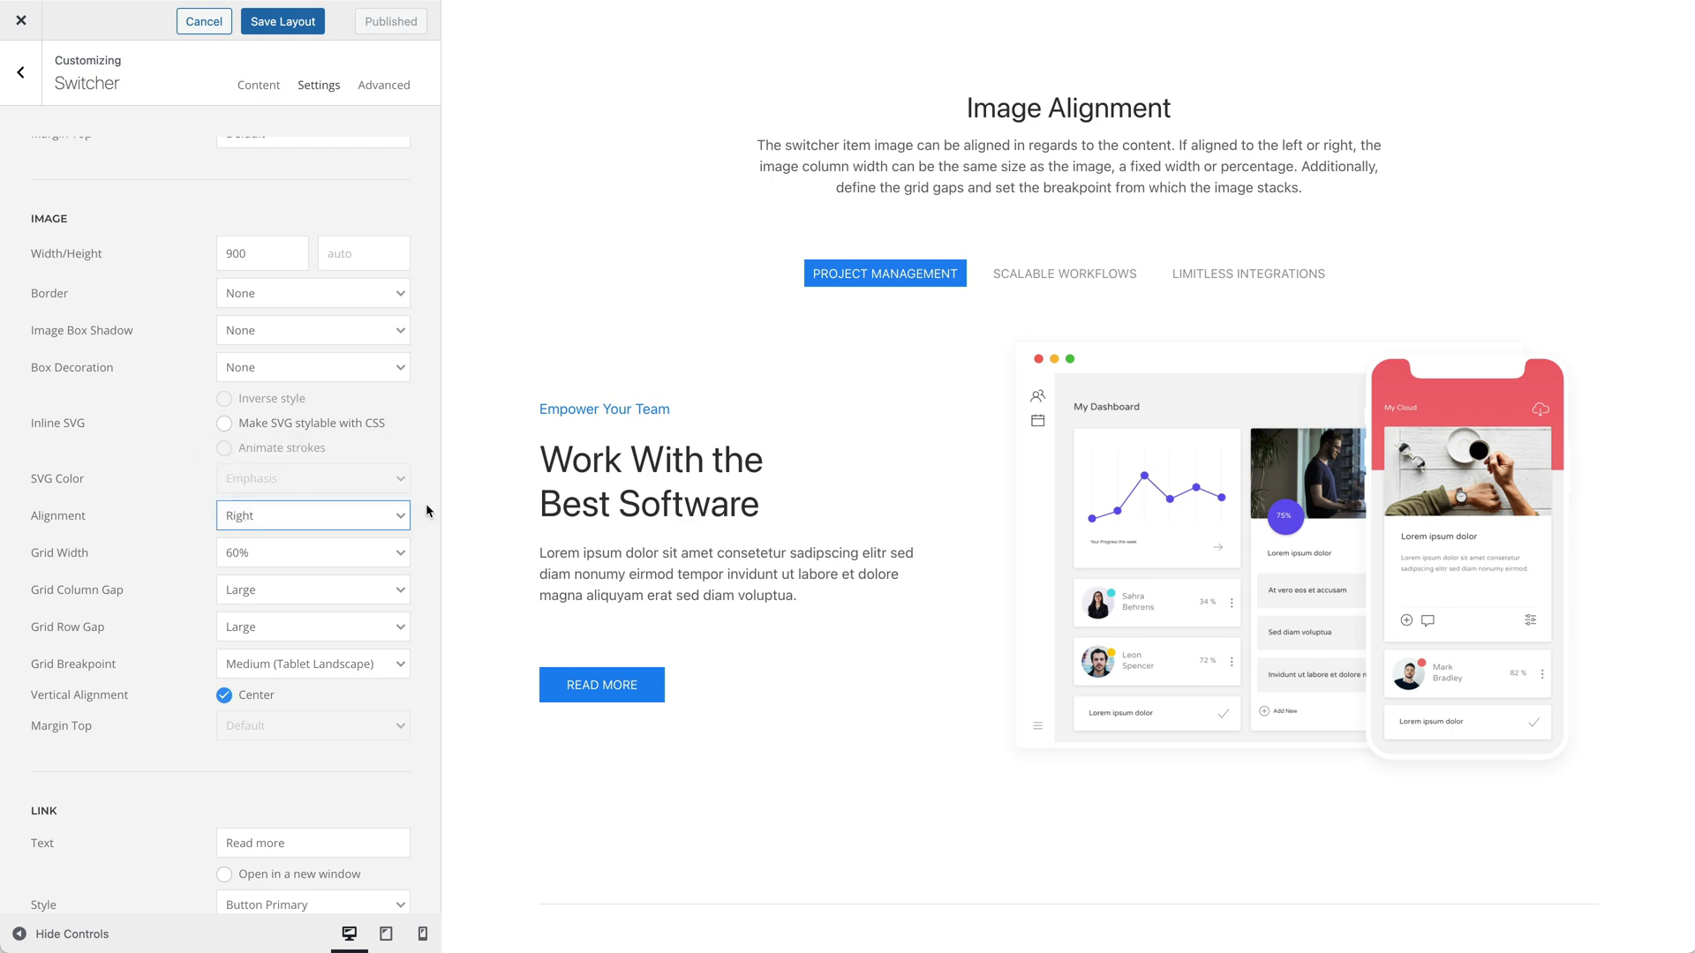
click(384, 549)
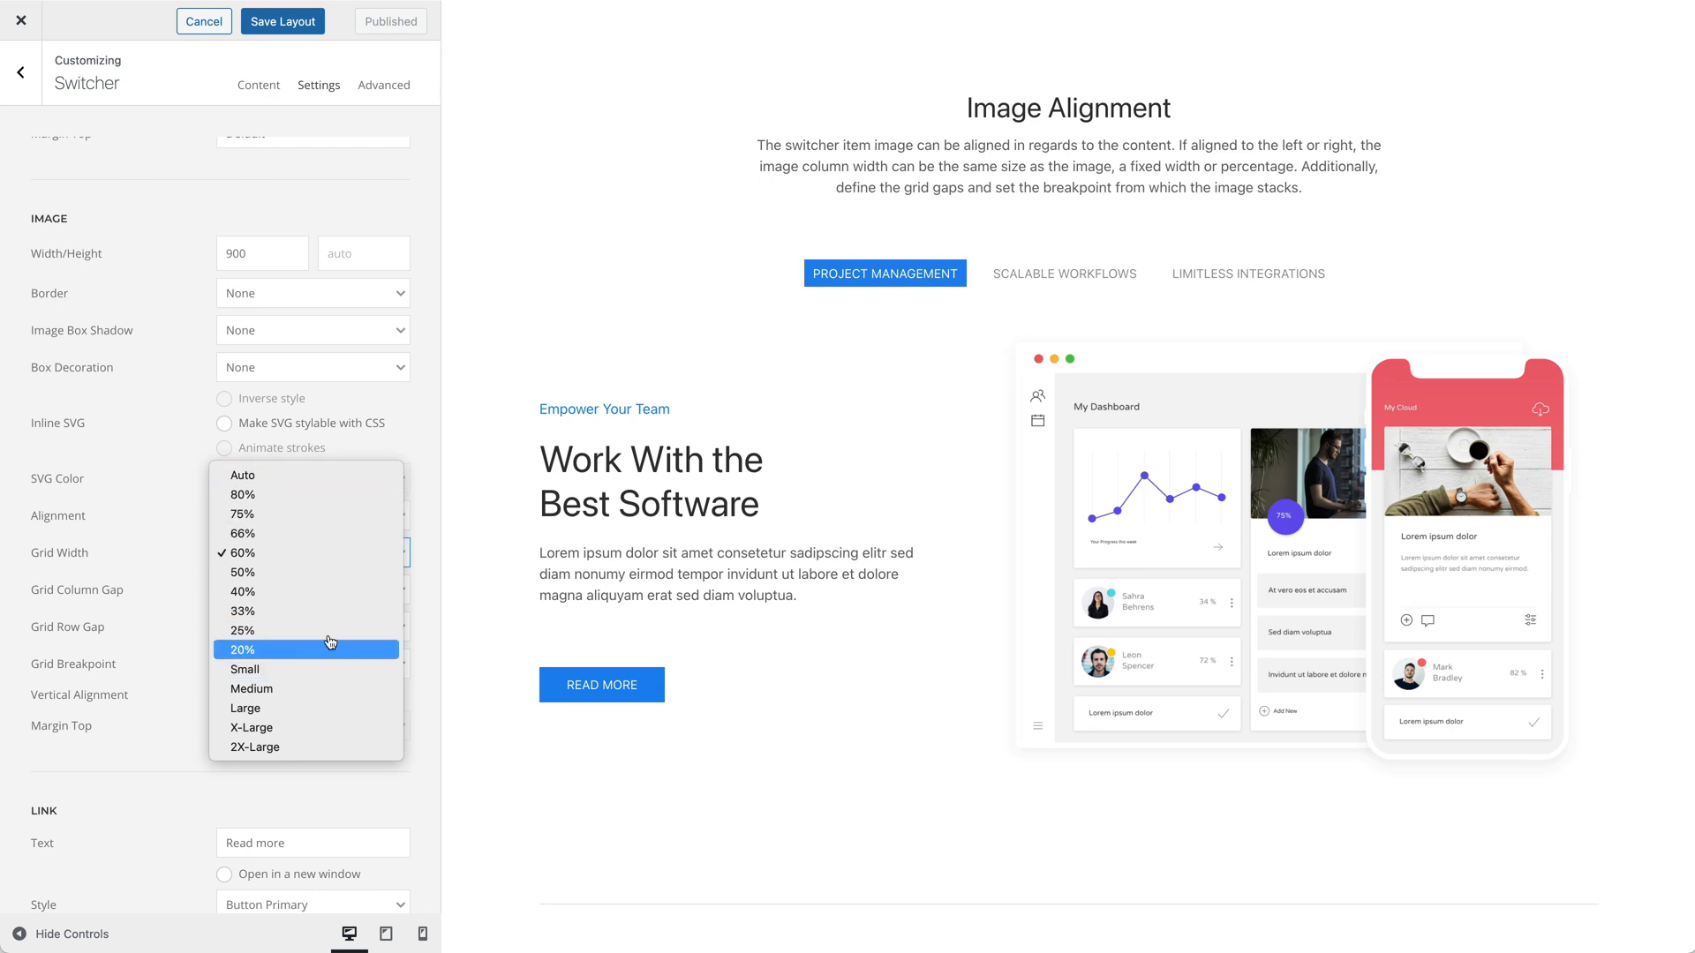
click(420, 562)
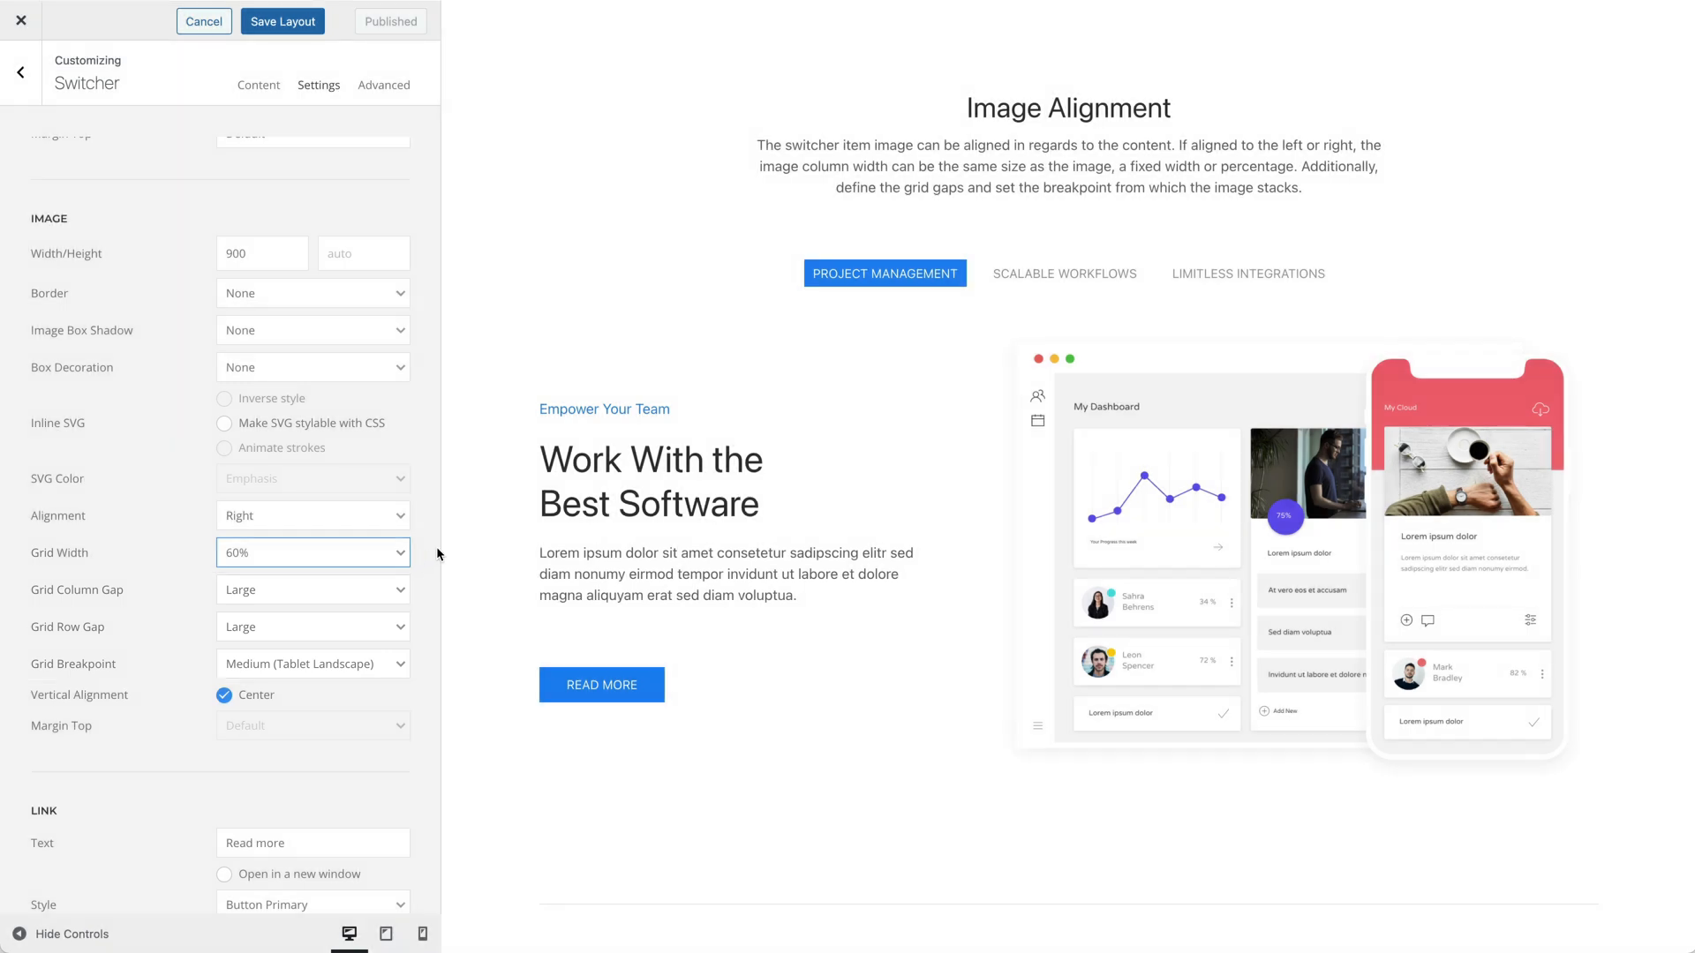
click(1033, 284)
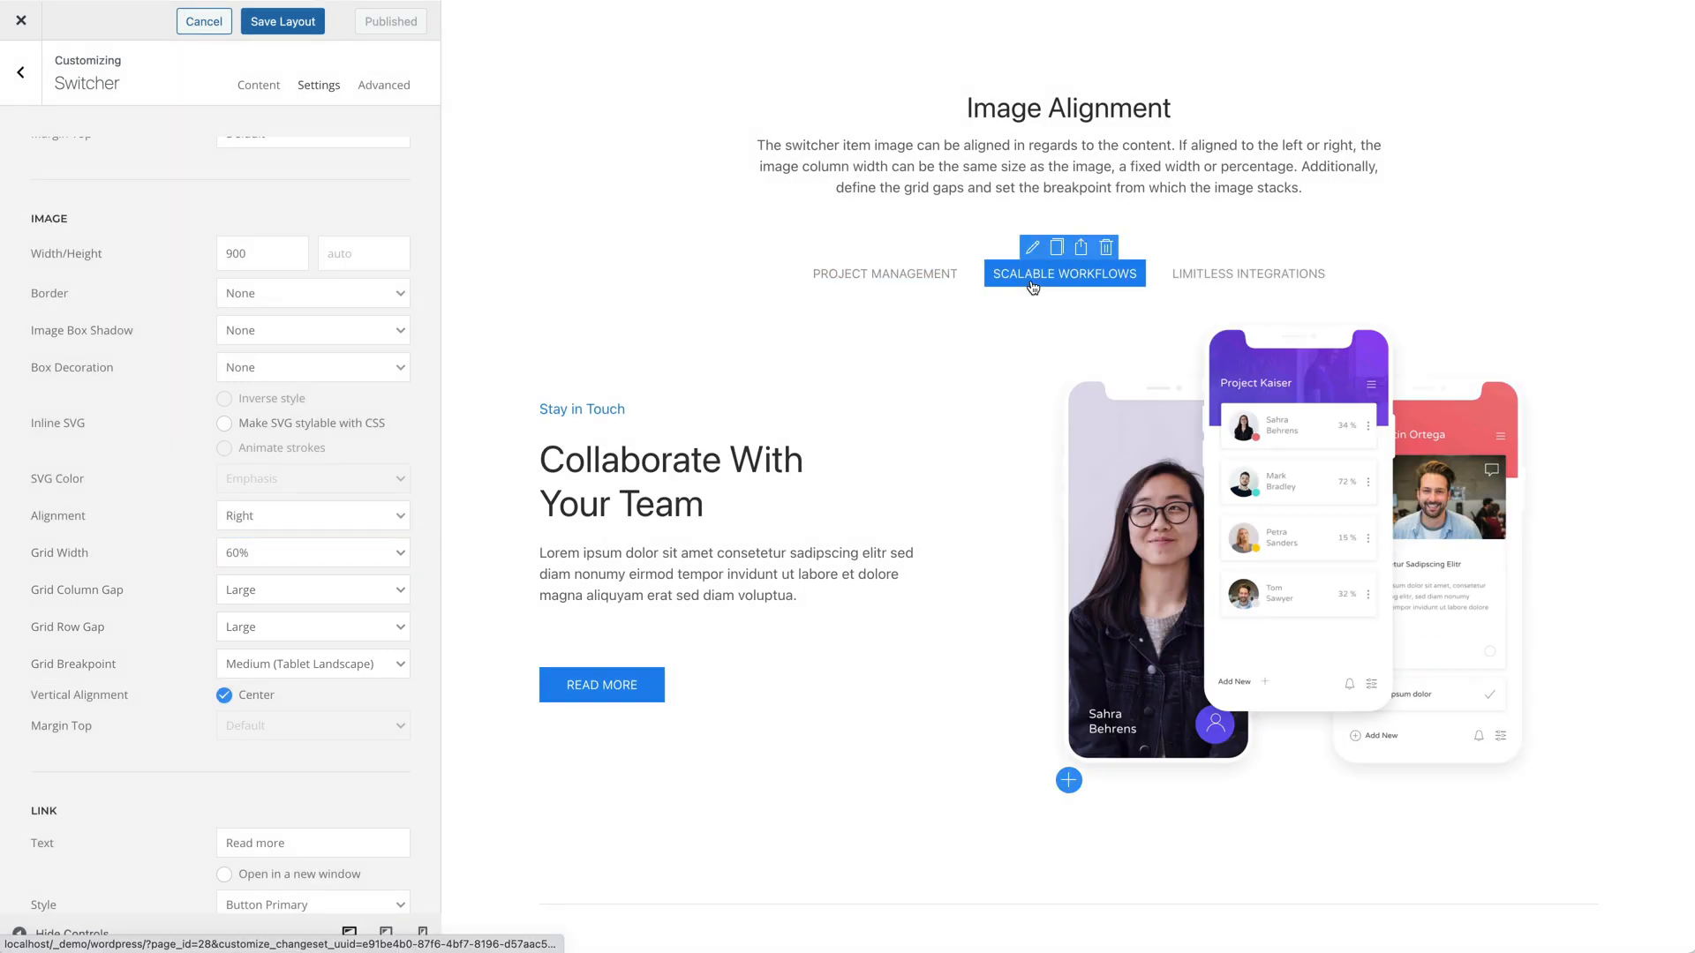
click(1192, 276)
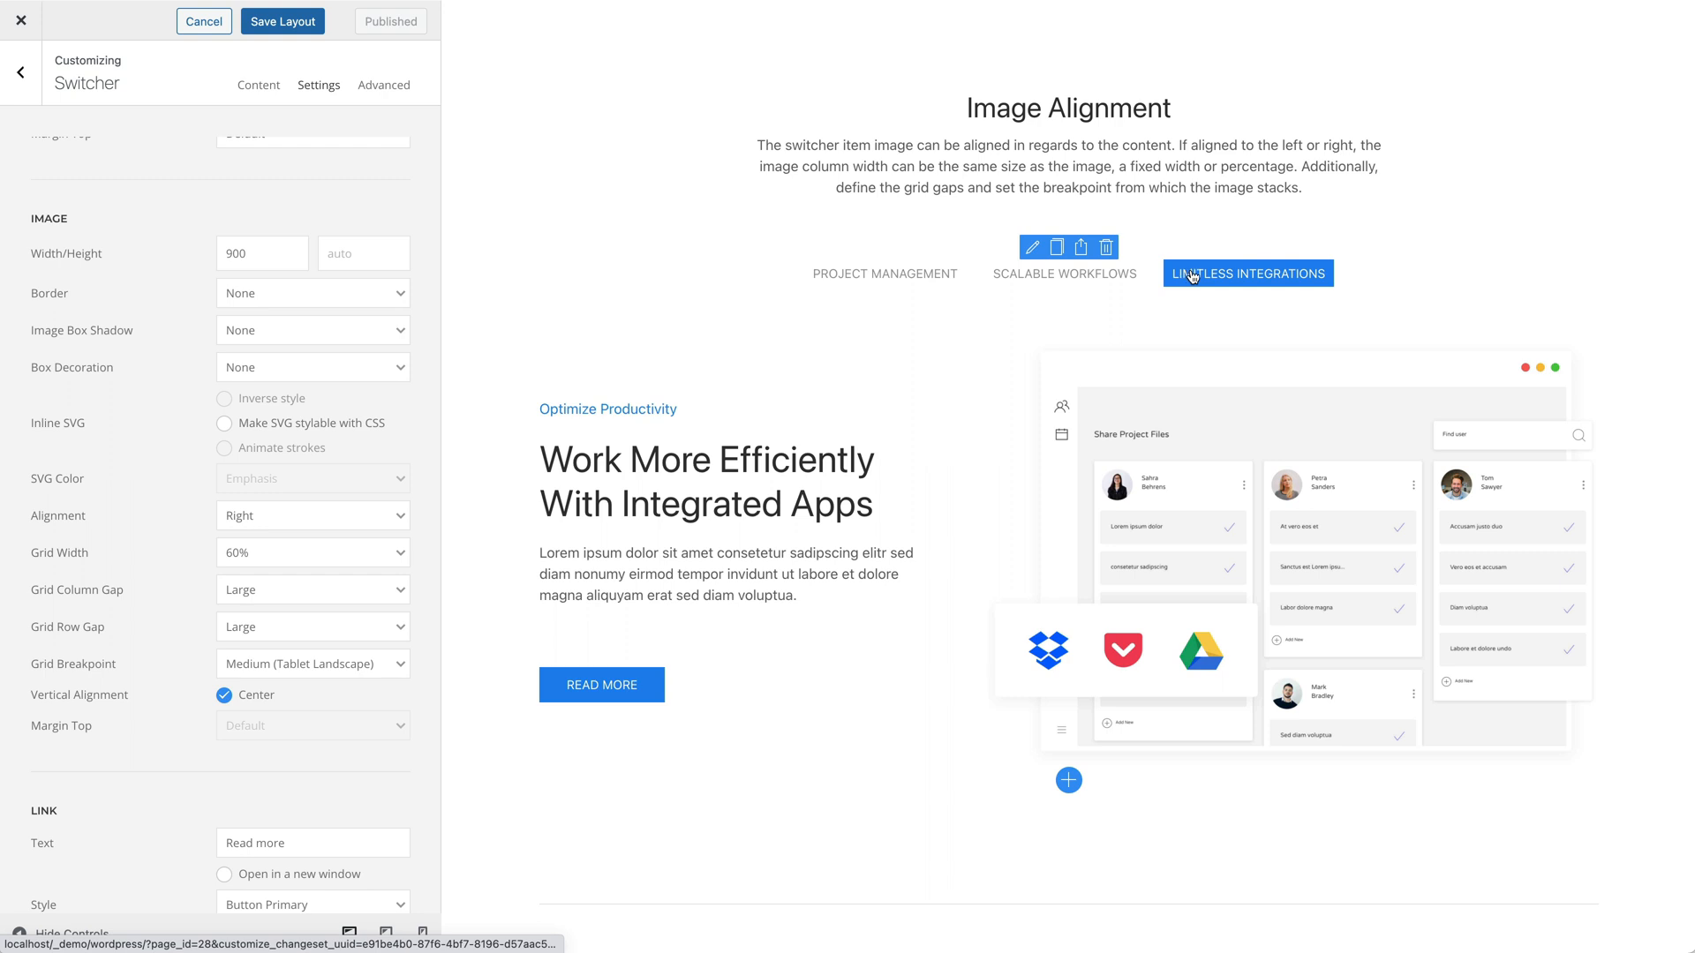
- Preview the bathroom, living room and bedroom slides of the thumbnail switcher in the More Settings section
scroll(1240, 414, down, 3)
scroll(1240, 406, down, 10)
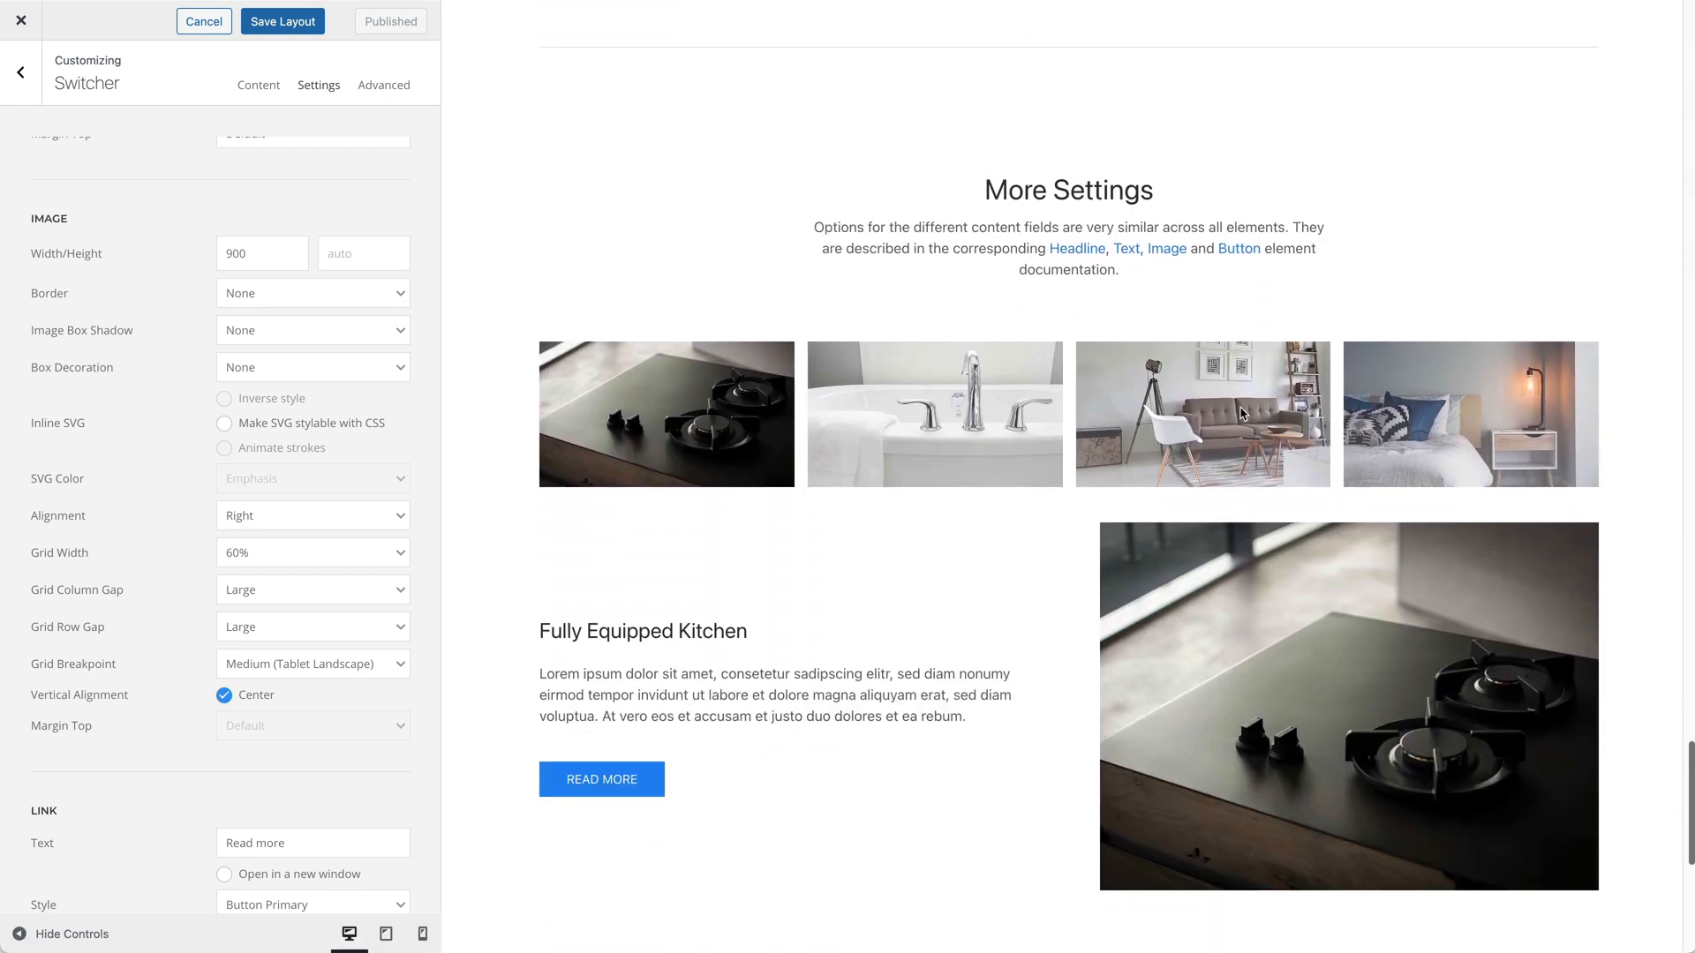
click(1033, 358)
click(1126, 365)
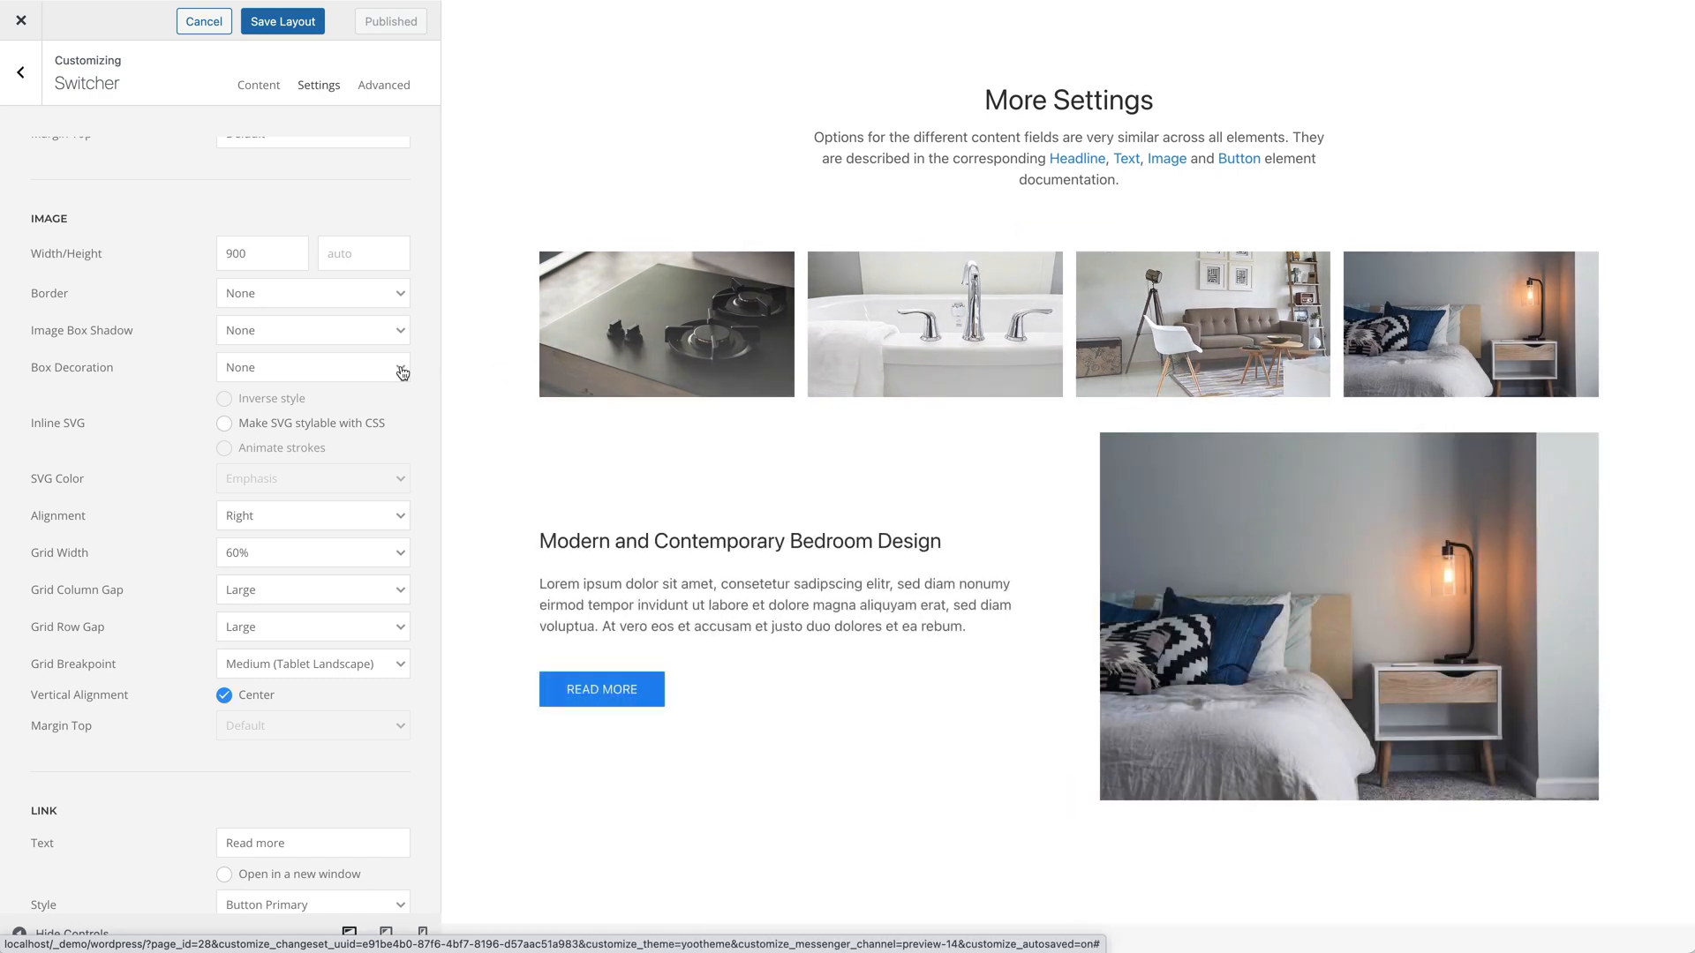
- Look through the Title, Meta, Content, Image and Link settings of the Image Alignment switcher
scroll(398, 372, up, 5)
scroll(399, 372, up, 7)
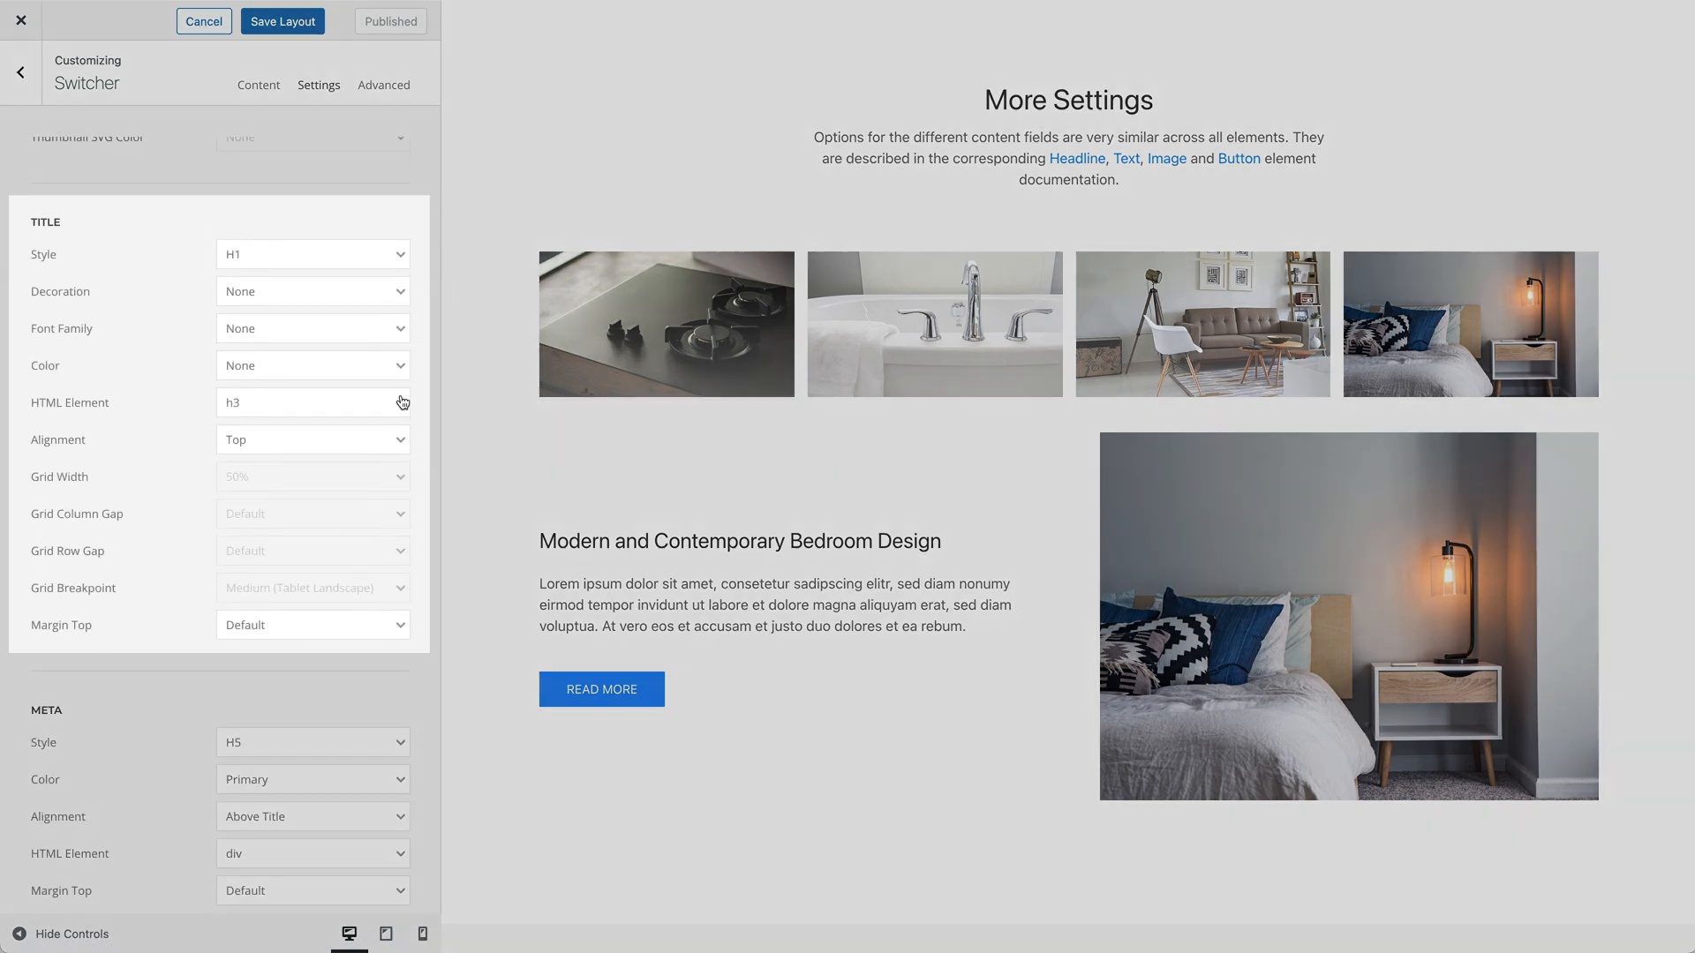
scroll(402, 403, down, 8)
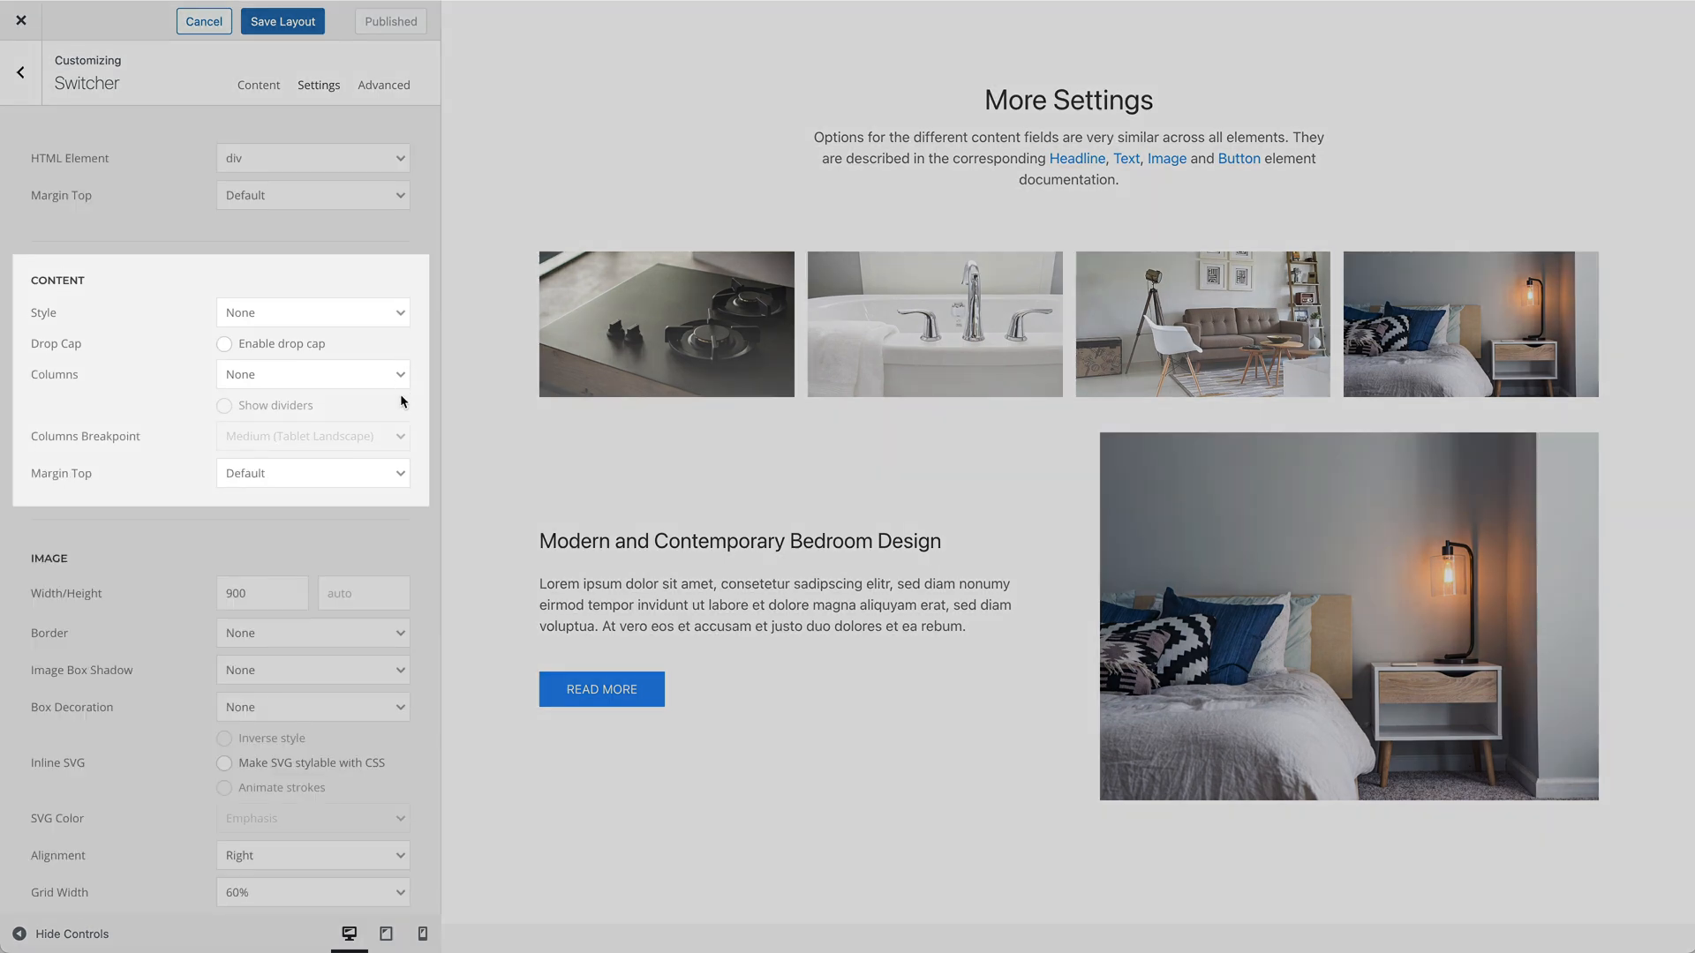
scroll(402, 402, down, 5)
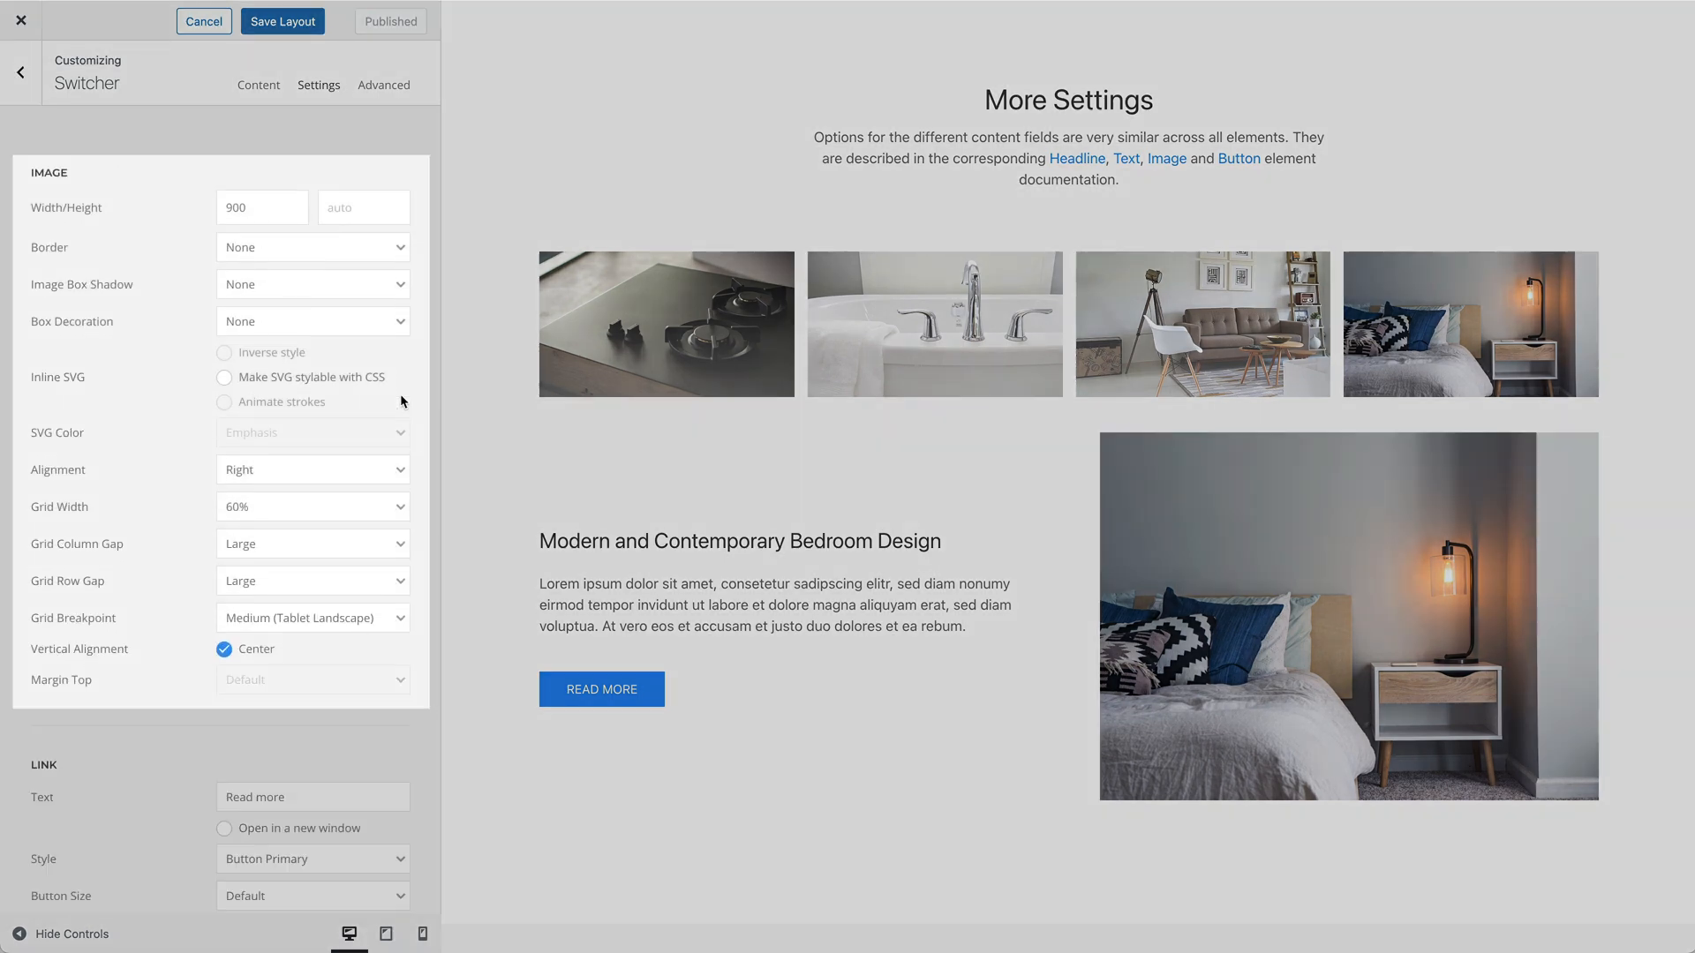
scroll(401, 402, down, 5)
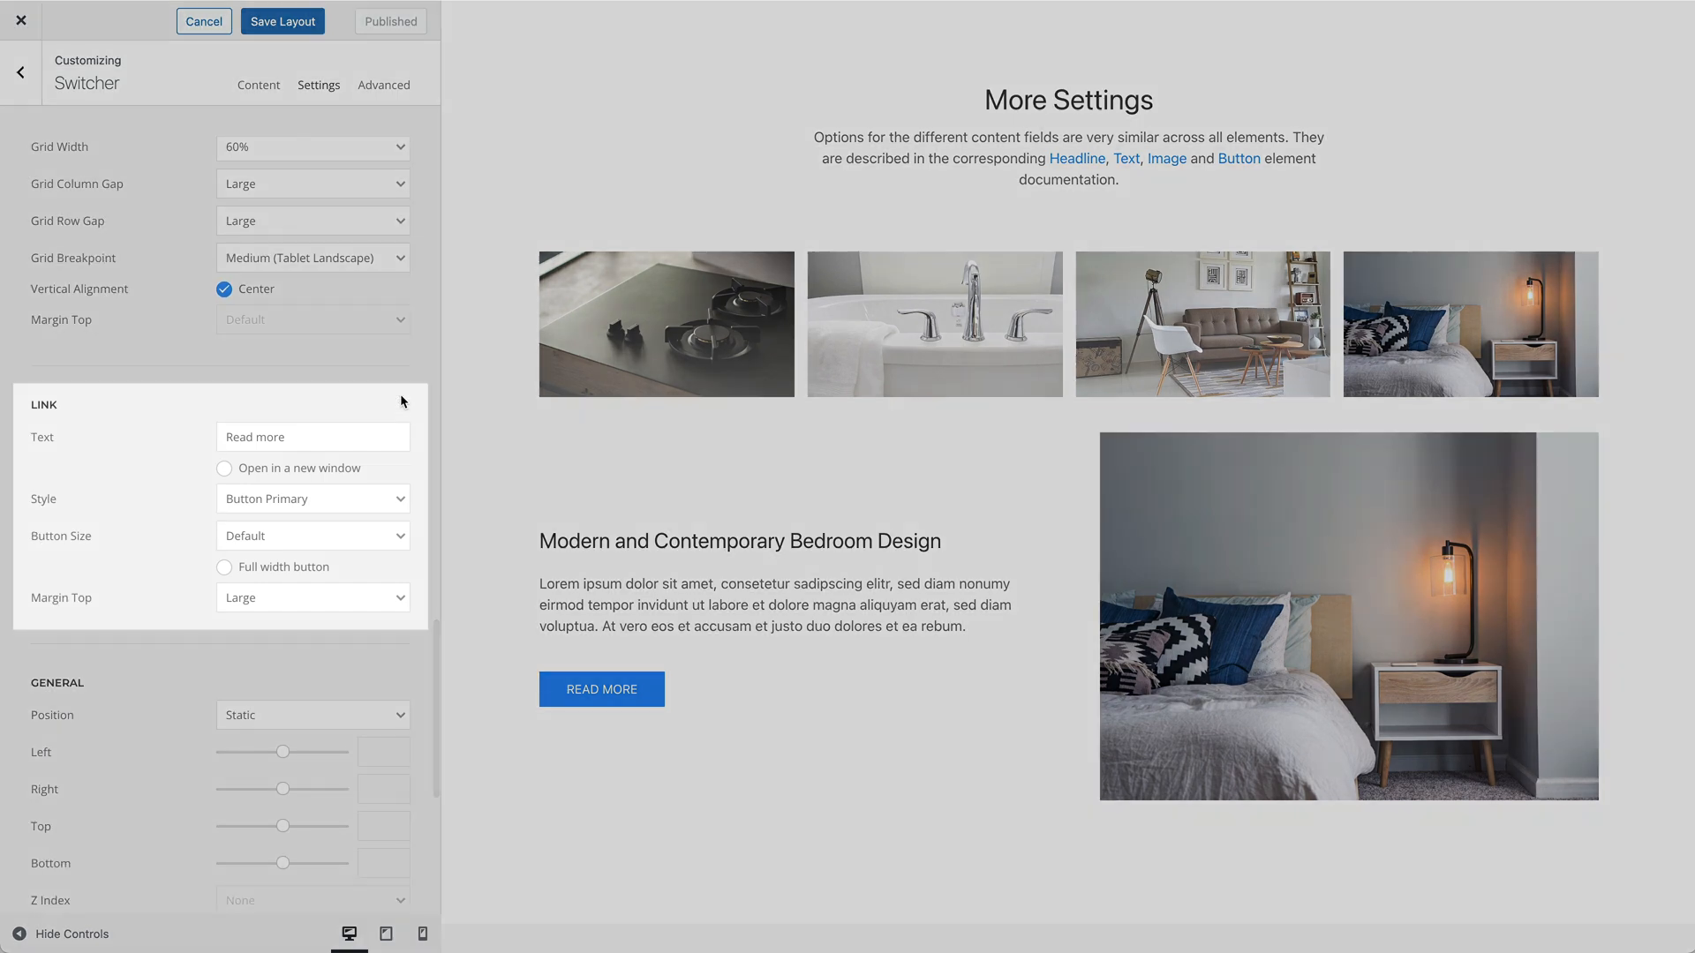